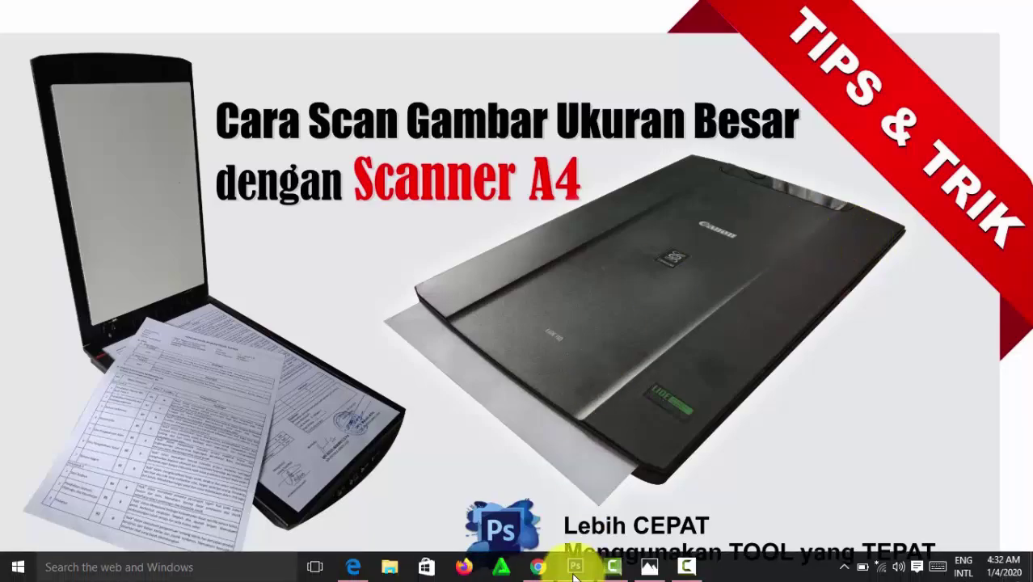
# Start a WIA Support import, check the destination folder, and begin acquiring to reach device selection.
pyautogui.click(574, 572)
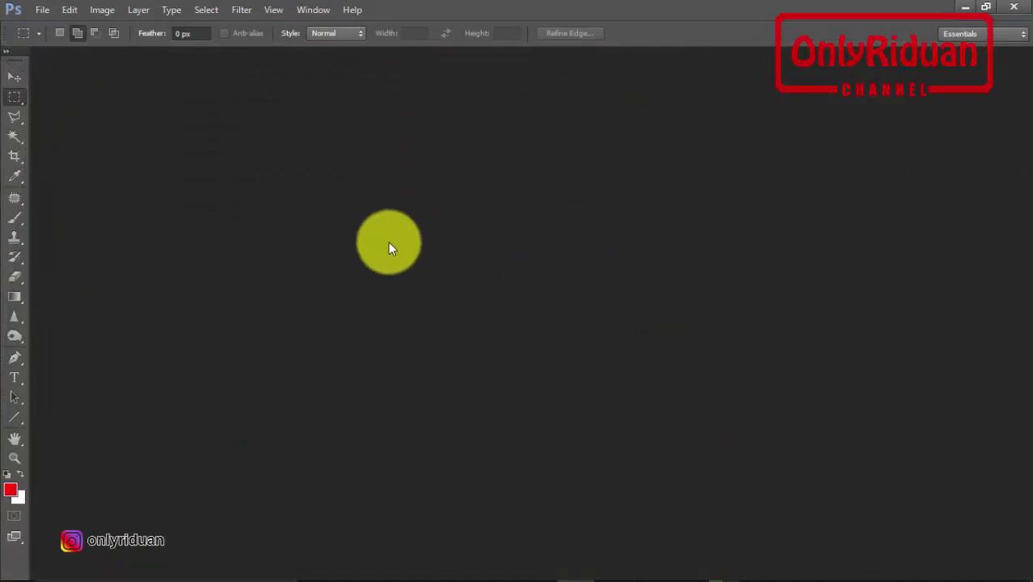
pyautogui.click(37, 10)
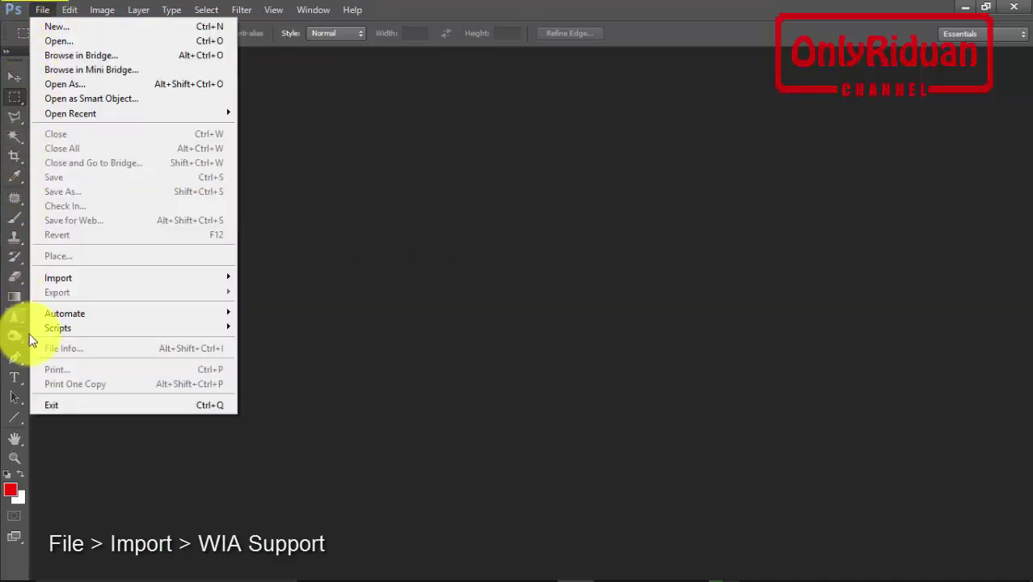
pyautogui.moveTo(58, 277)
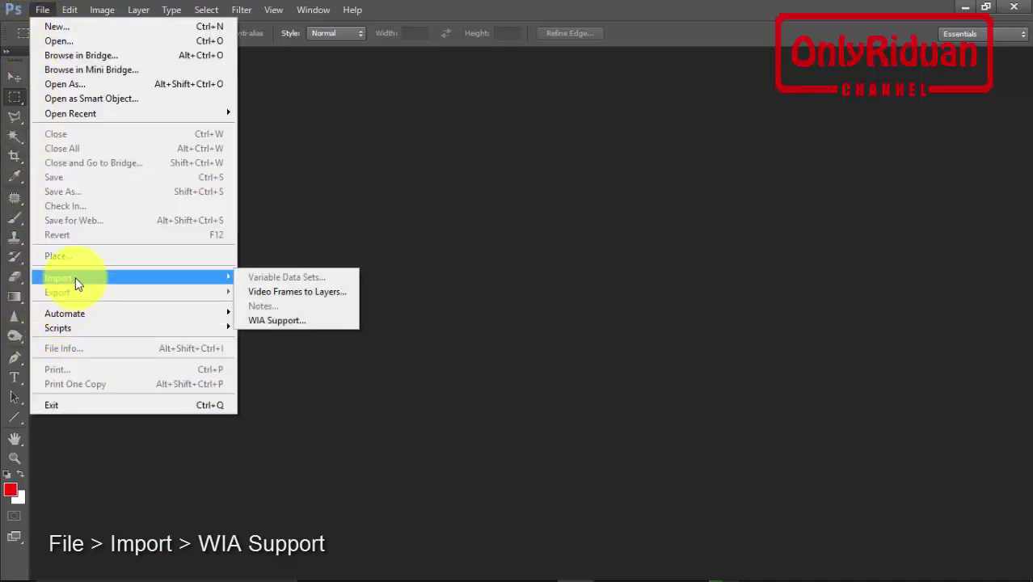
pyautogui.click(278, 320)
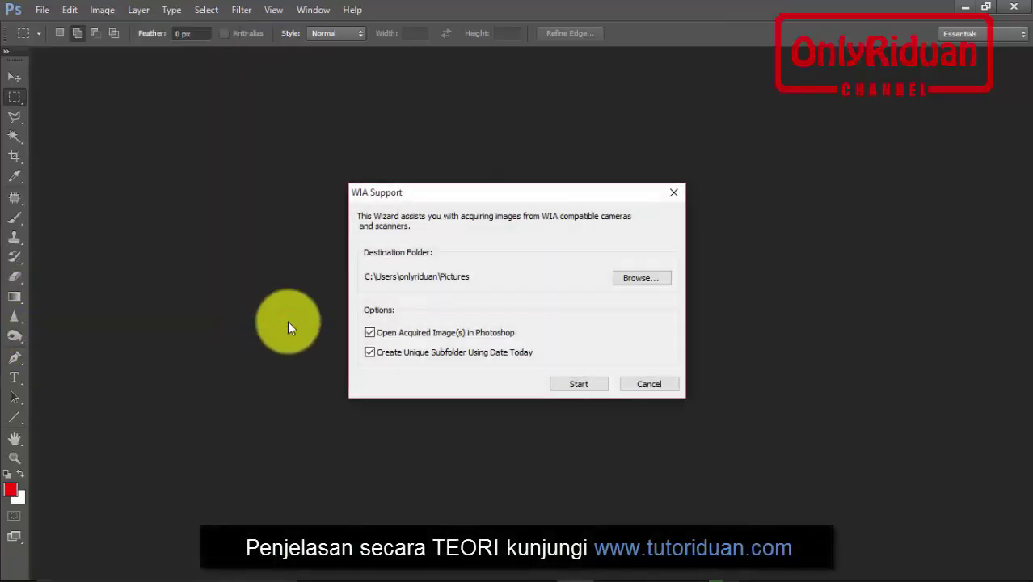
pyautogui.moveTo(444, 190); pyautogui.dragTo(398, 156)
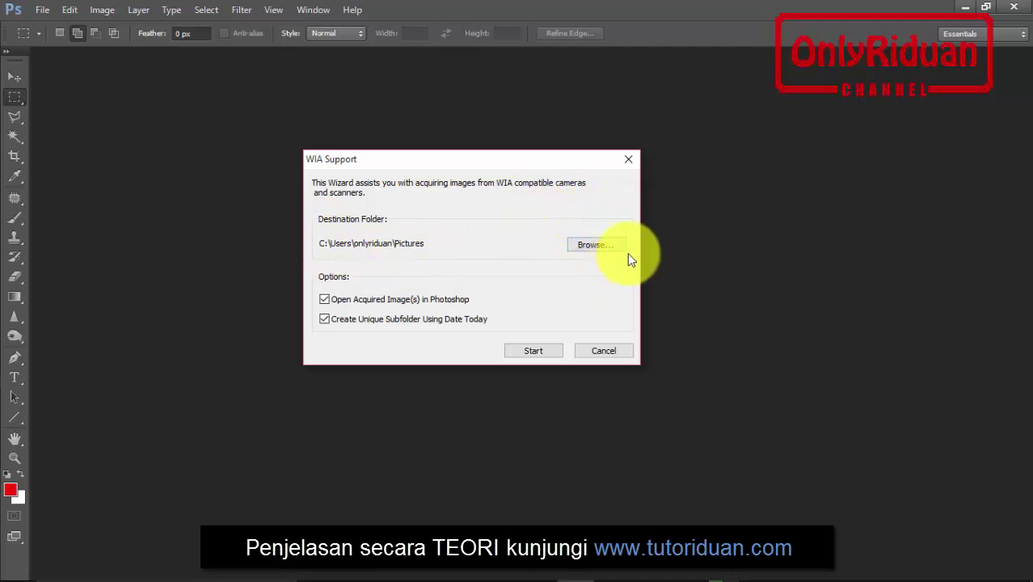
pyautogui.click(591, 246)
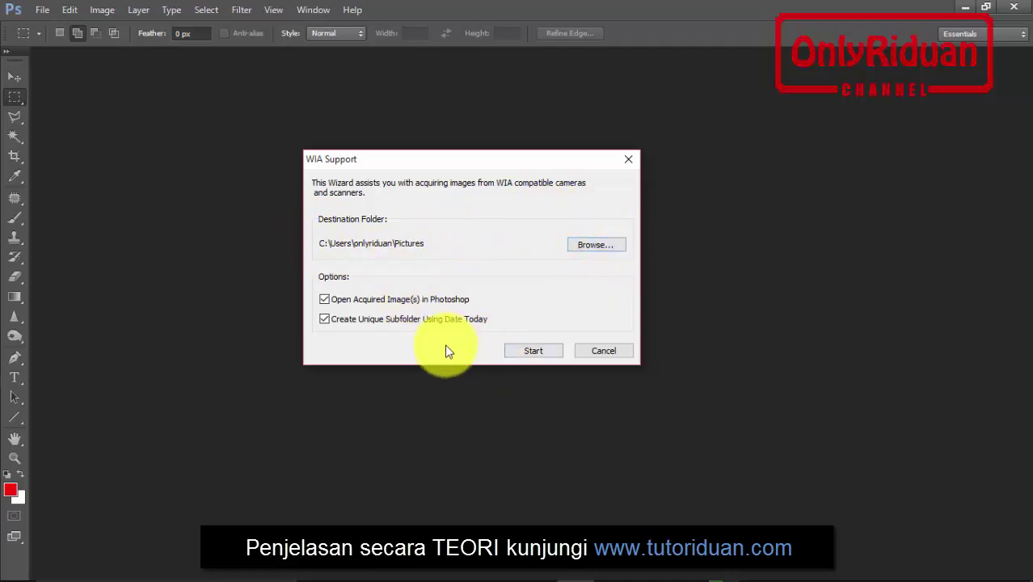
pyautogui.click(535, 350)
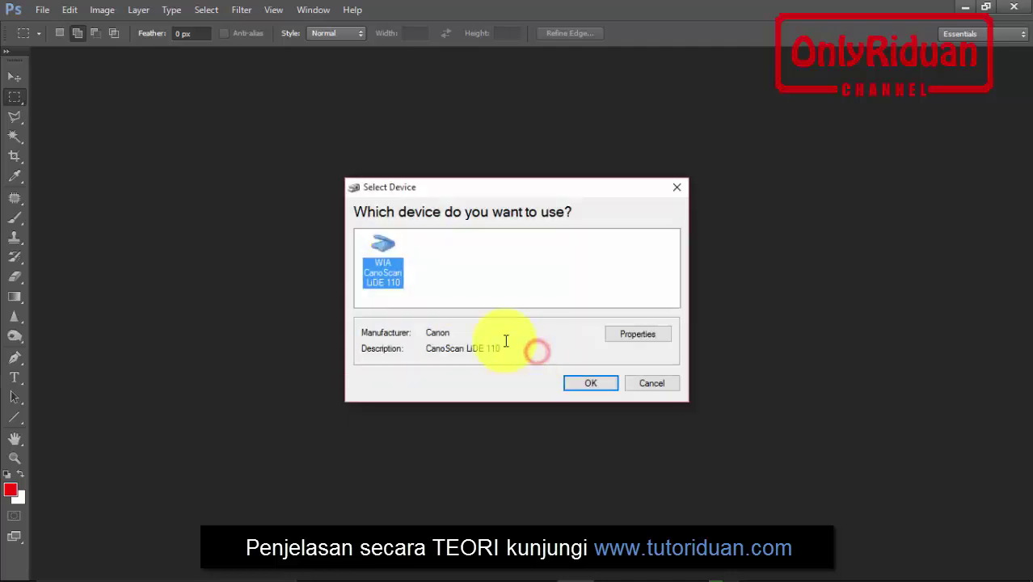
pyautogui.moveTo(501, 187); pyautogui.dragTo(494, 206)
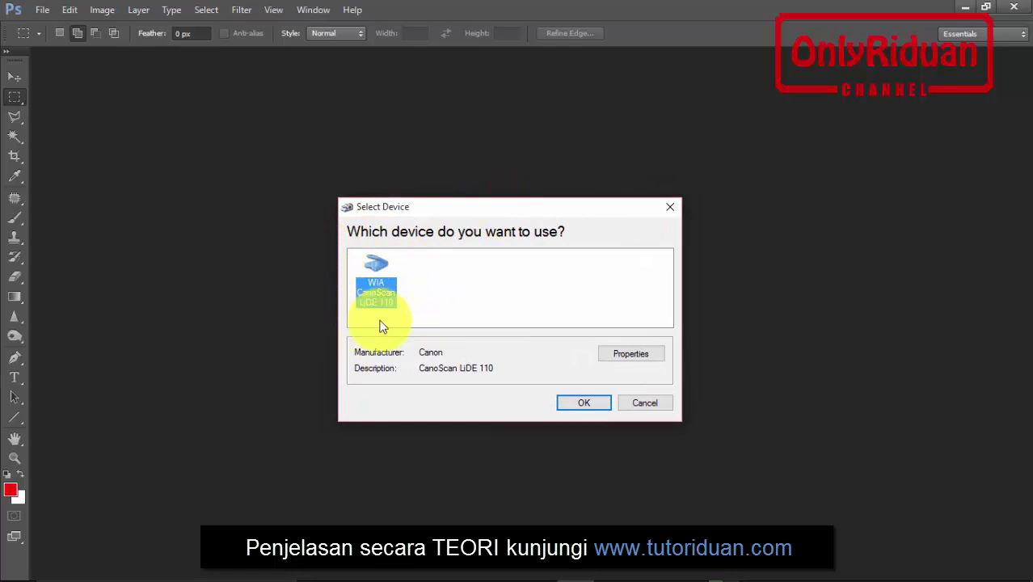
pyautogui.moveTo(497, 208); pyautogui.dragTo(501, 210)
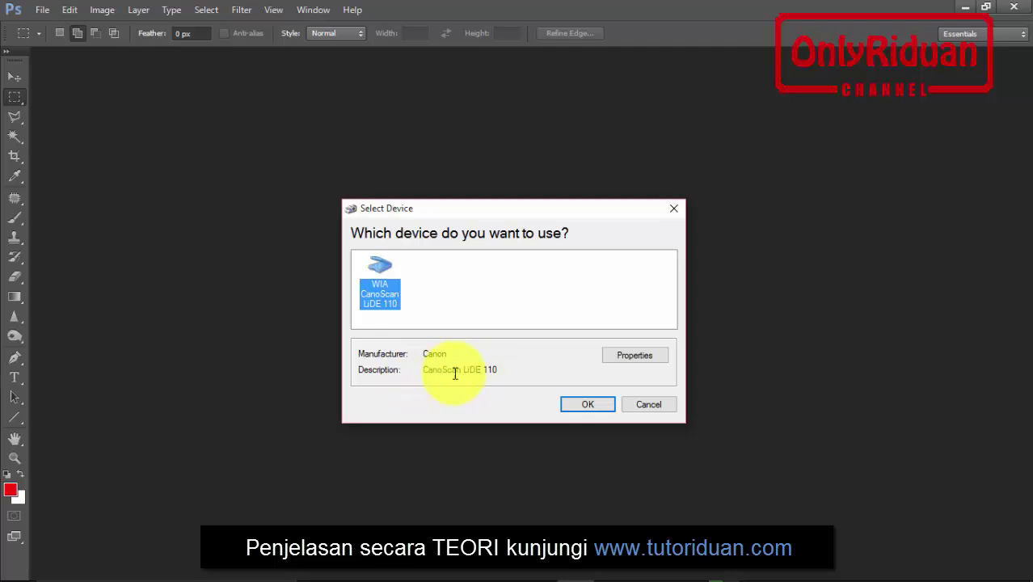
# Choose the CanoScan LiDE 110, preview the first half, widen the area to the full page, and scan in colour.
pyautogui.click(589, 406)
pyautogui.moveTo(503, 149); pyautogui.dragTo(483, 147)
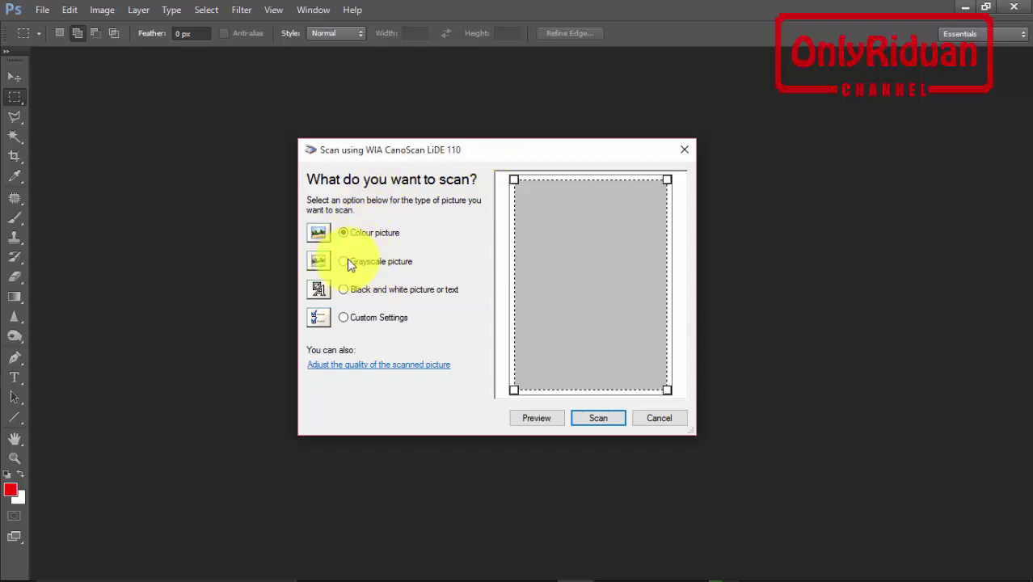
pyautogui.moveTo(490, 145); pyautogui.dragTo(472, 141)
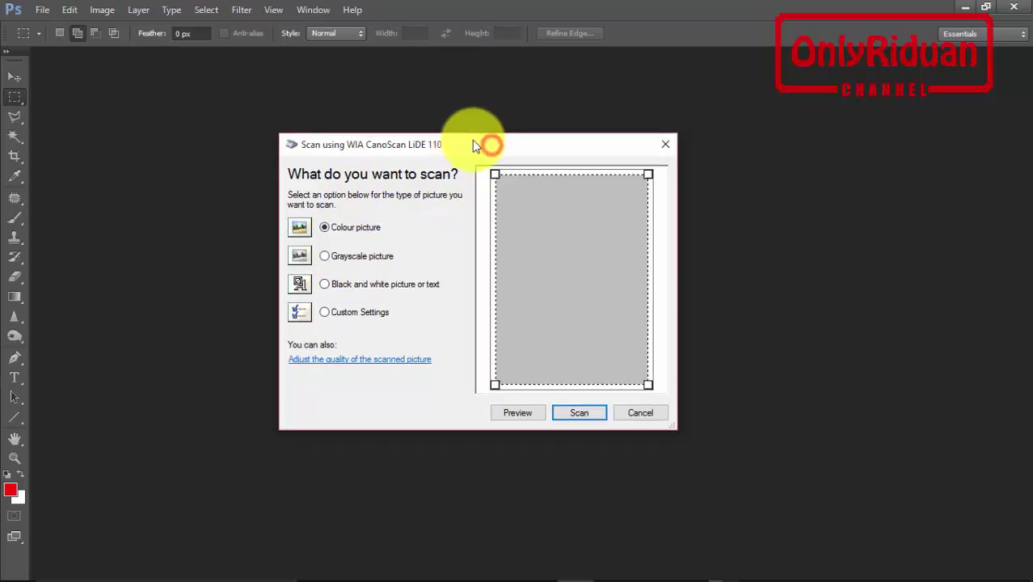
pyautogui.click(511, 414)
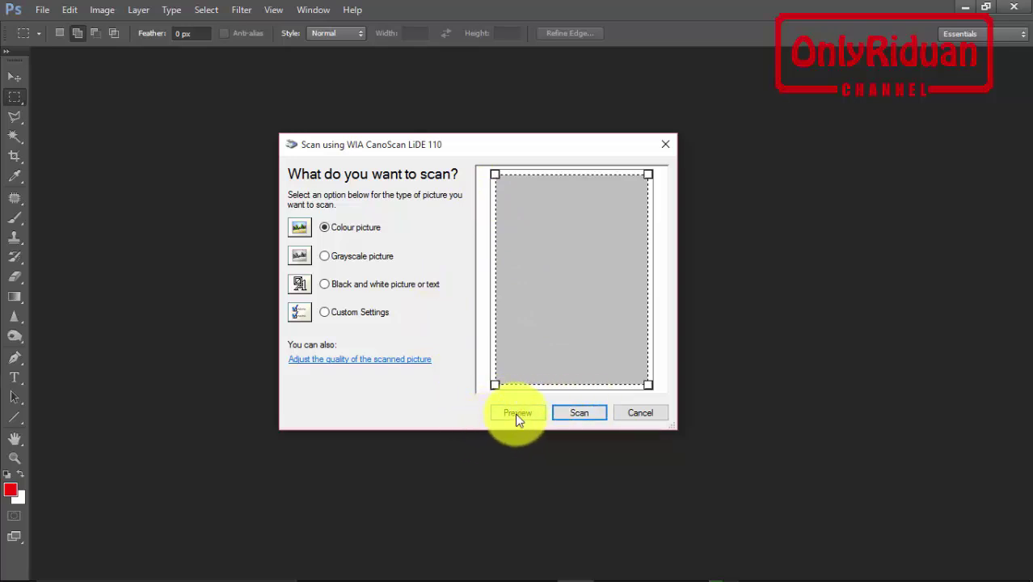
pyautogui.click(517, 413)
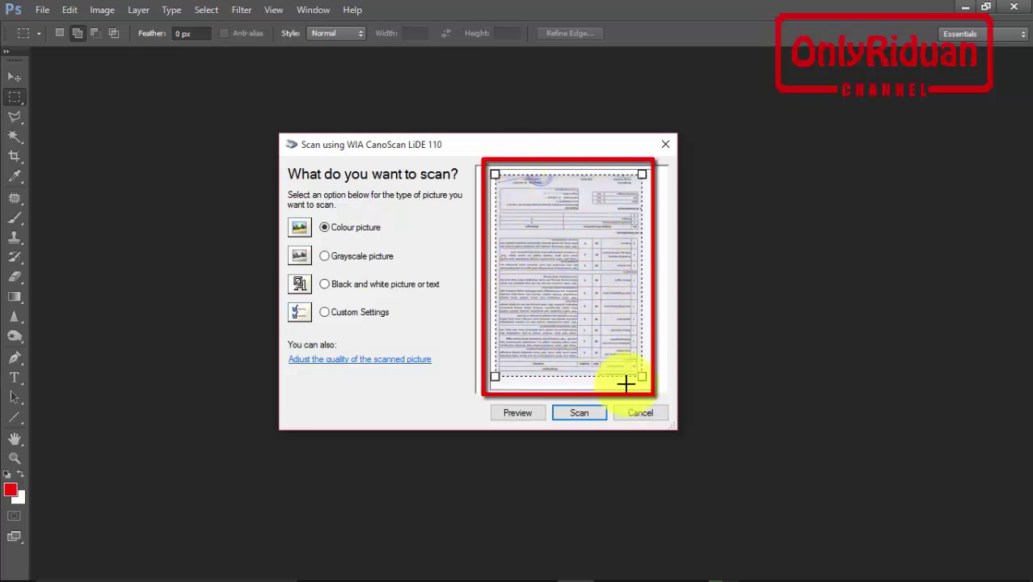
pyautogui.moveTo(642, 377); pyautogui.dragTo(647, 386)
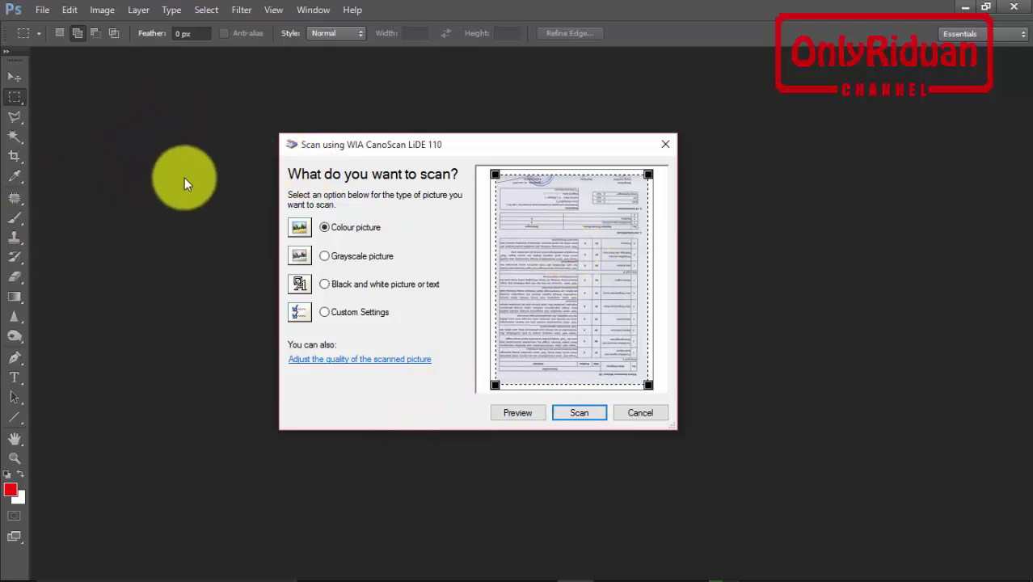
pyautogui.click(581, 413)
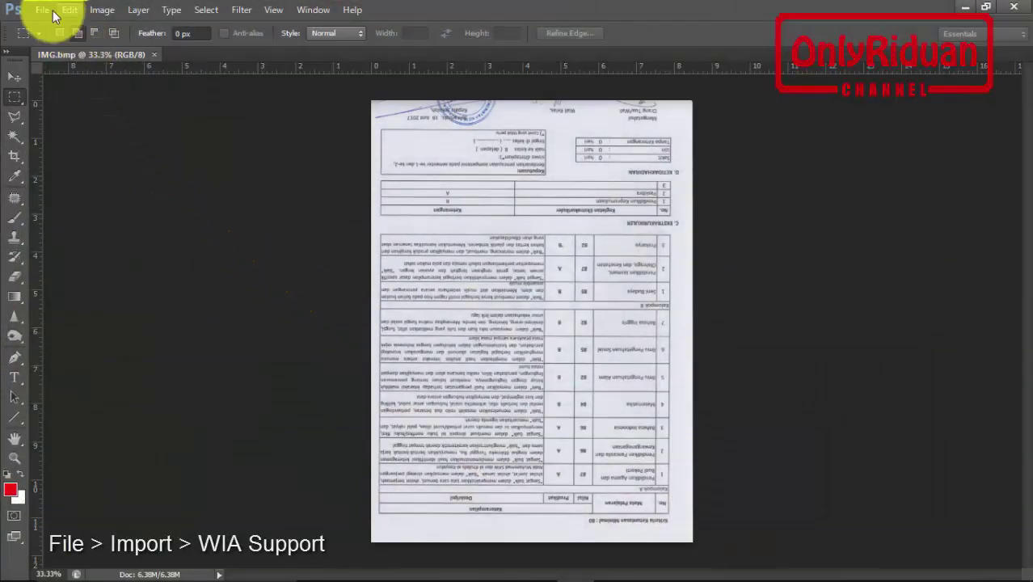
# Scan the report card's signed lower half via WIA with a full-page area, then reselect the first IMG.bmp.
pyautogui.click(44, 10)
pyautogui.moveTo(59, 277)
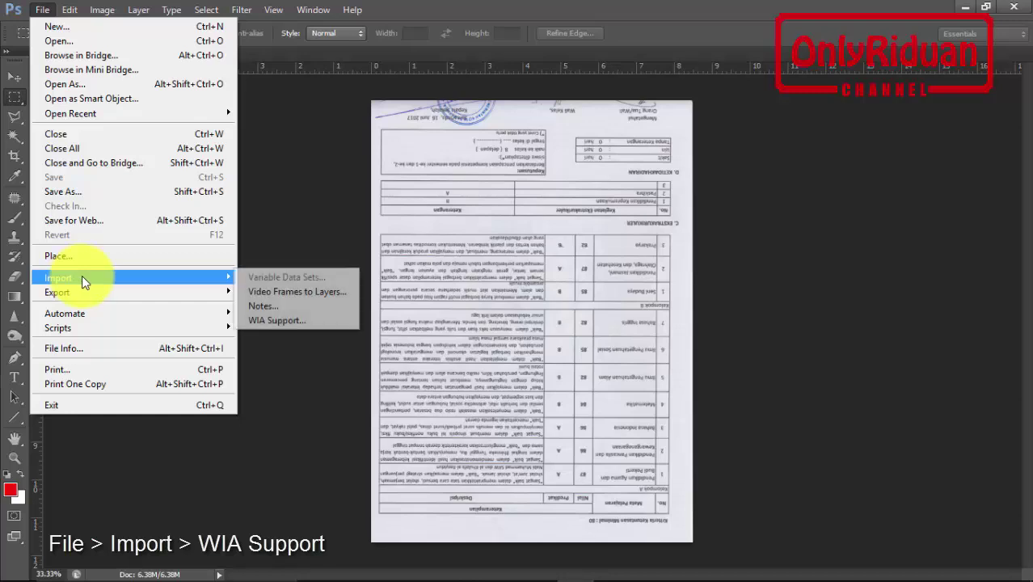
pyautogui.click(290, 320)
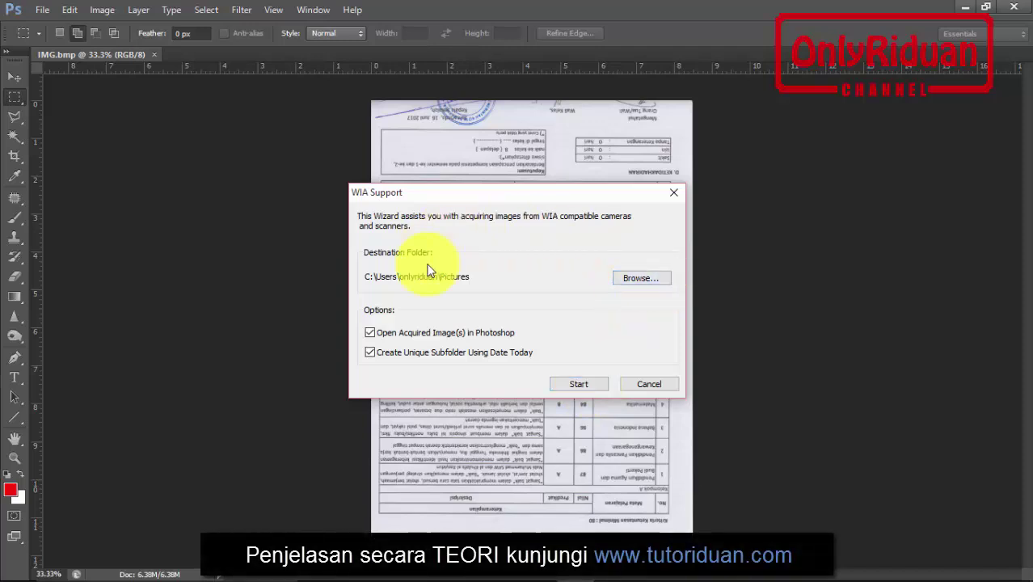
pyautogui.moveTo(502, 198); pyautogui.dragTo(468, 193)
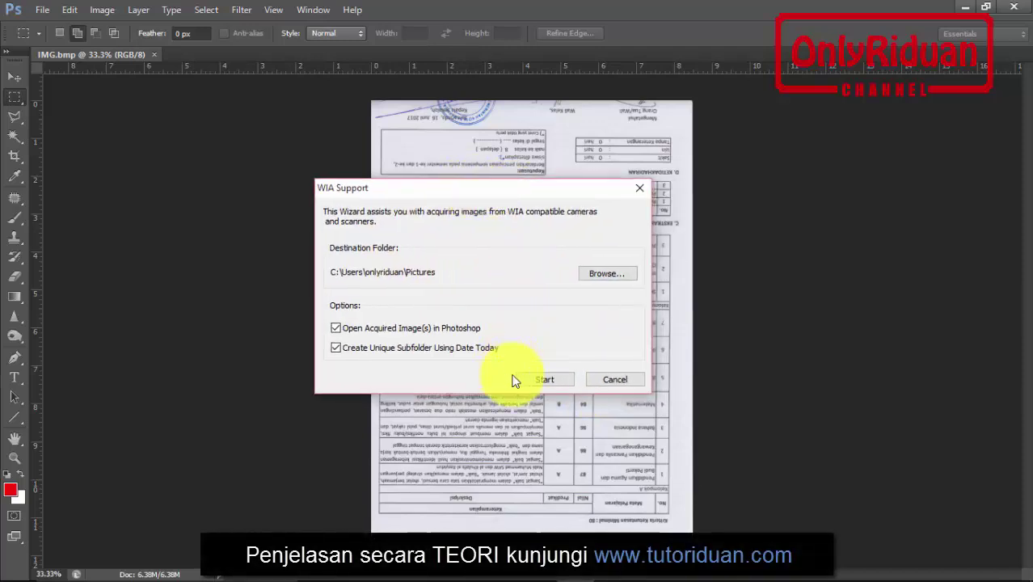
pyautogui.click(544, 380)
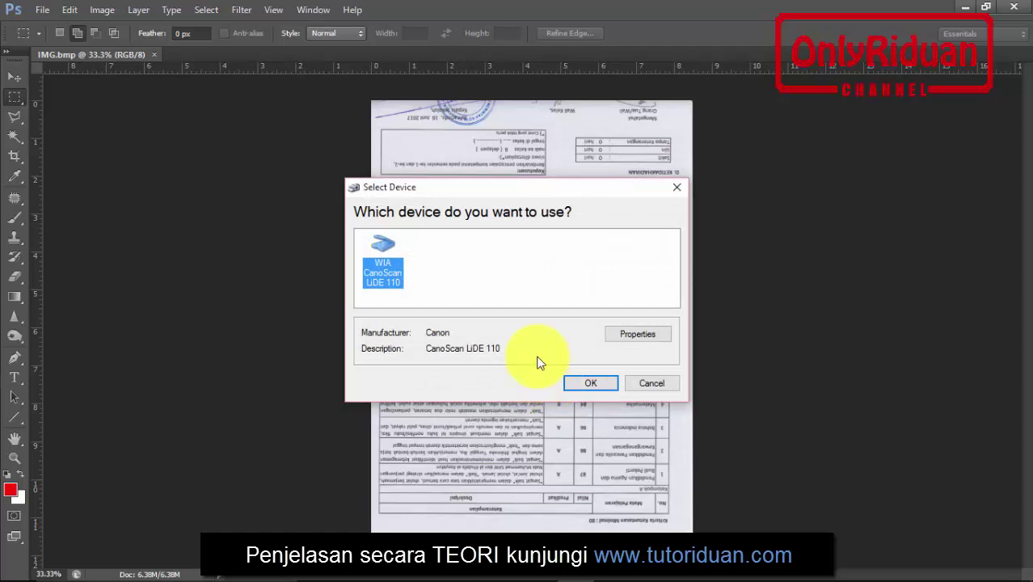
pyautogui.click(592, 385)
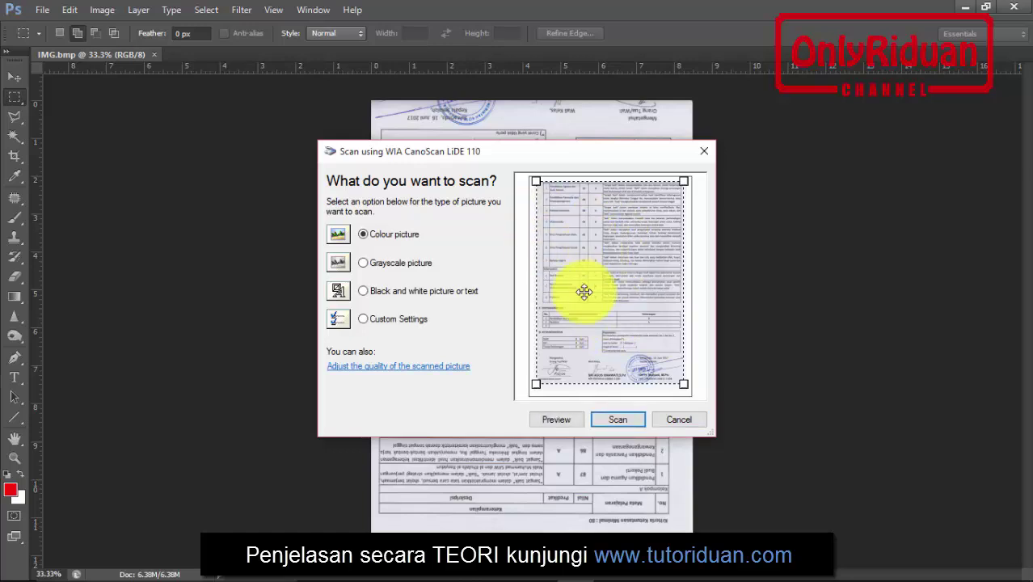
pyautogui.moveTo(683, 384); pyautogui.dragTo(686, 393)
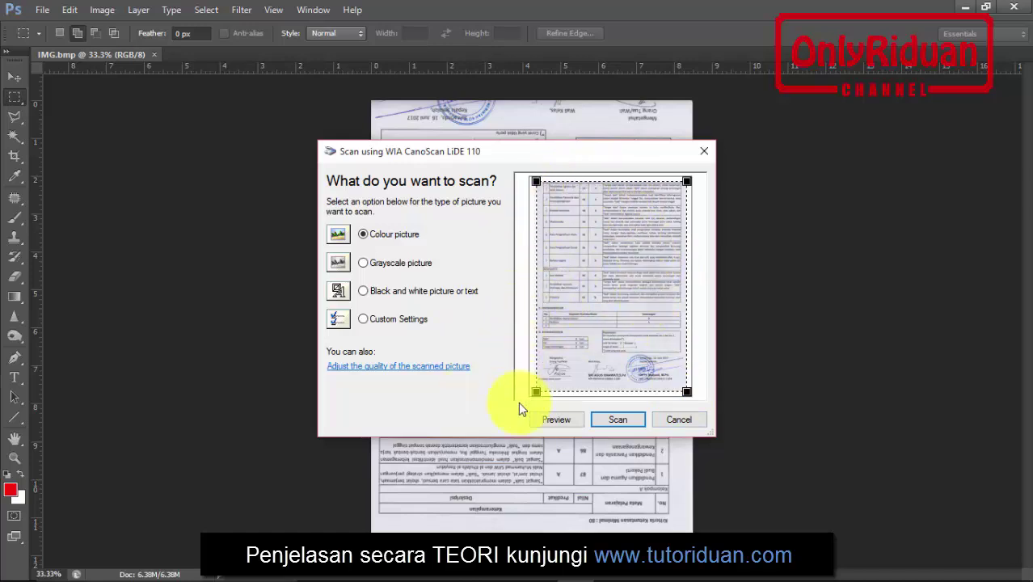
pyautogui.click(617, 421)
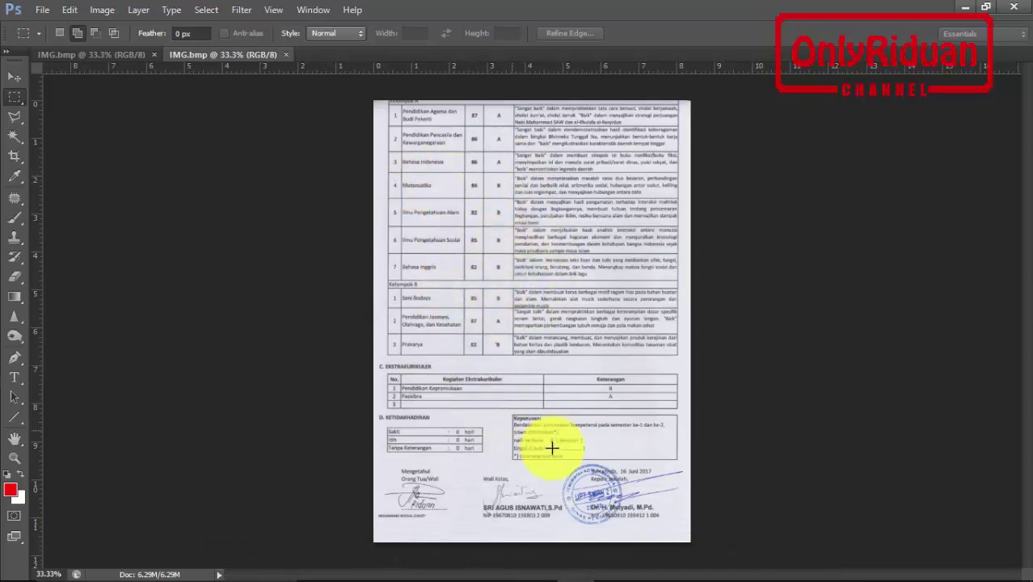
pyautogui.click(119, 54)
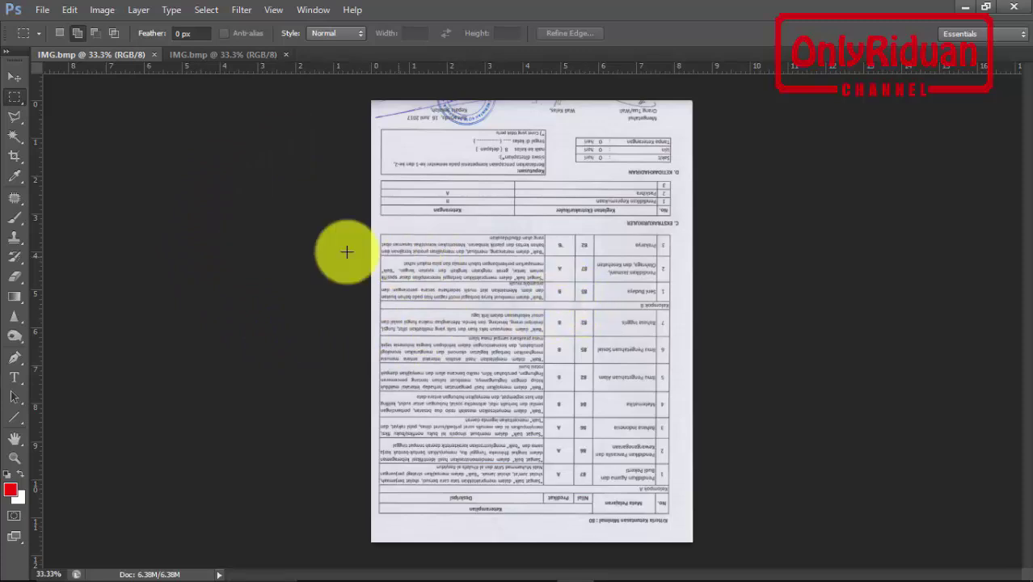
pyautogui.moveTo(573, 568)
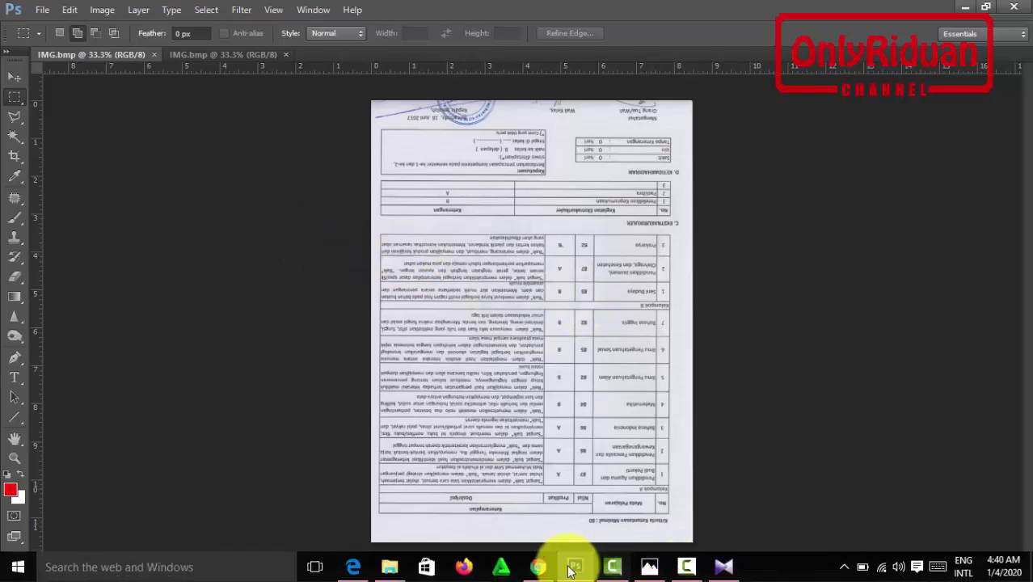
# Scroll the tutoriduan.com article to the final F4 result image and Langkah 7 (Save As).
pyautogui.click(537, 566)
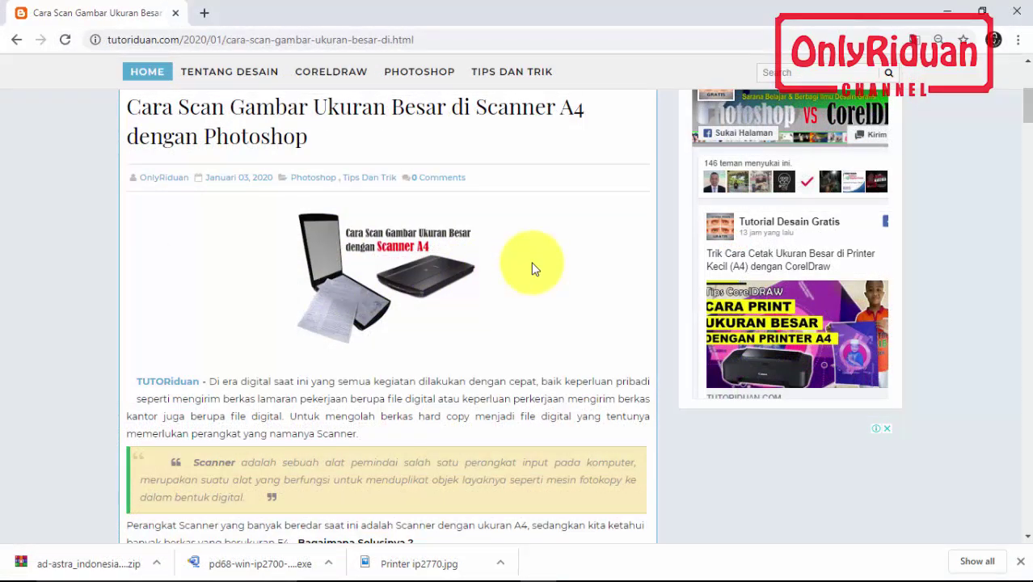
pyautogui.scroll(-1, 506, 242)
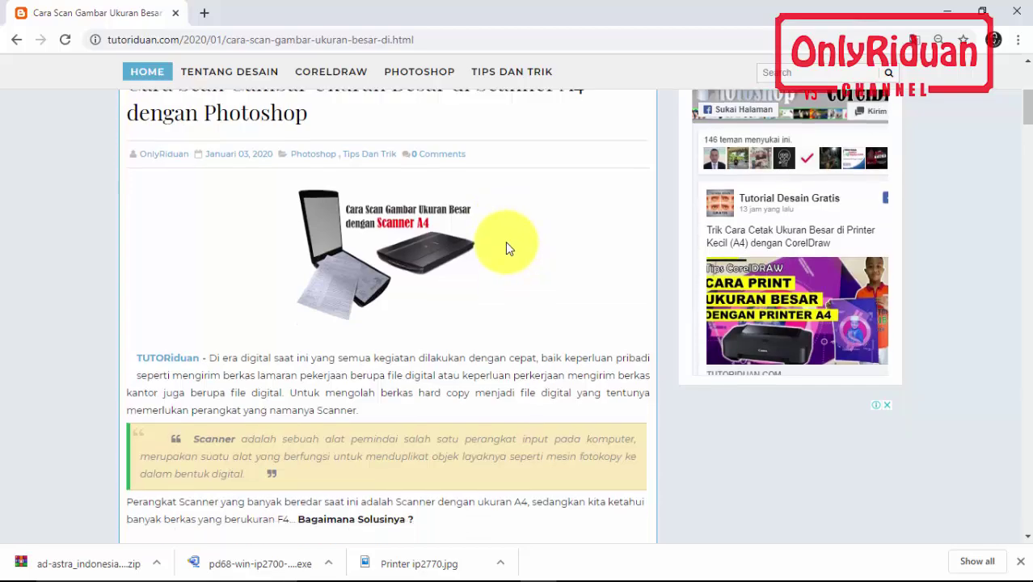
pyautogui.scroll(-3, 506, 242)
pyautogui.scroll(-4, 507, 241)
pyautogui.scroll(-3, 509, 240)
pyautogui.scroll(-4, 509, 245)
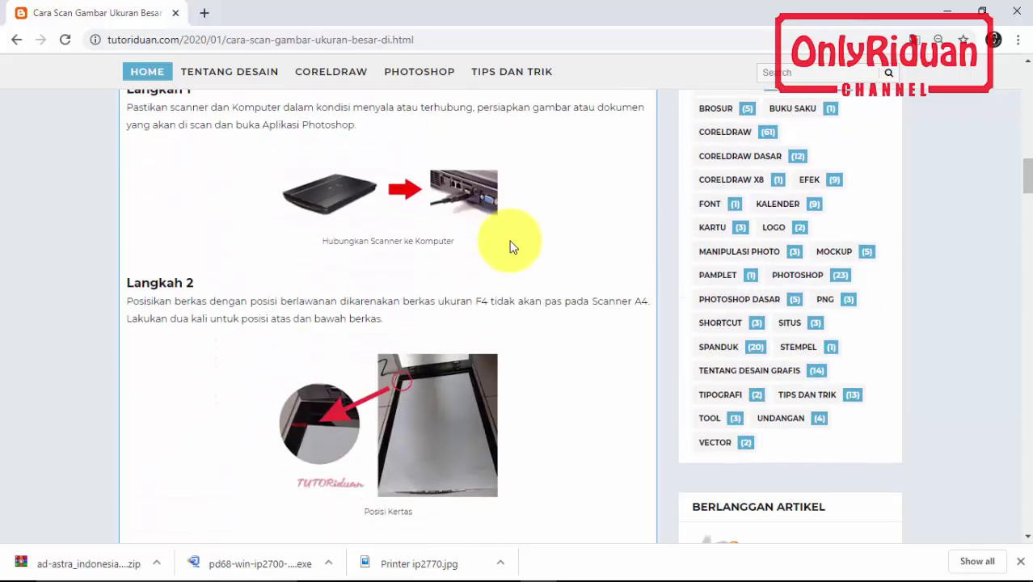
pyautogui.scroll(-3, 509, 245)
pyautogui.scroll(-1, 510, 246)
pyautogui.scroll(-3, 511, 248)
pyautogui.scroll(-3, 510, 247)
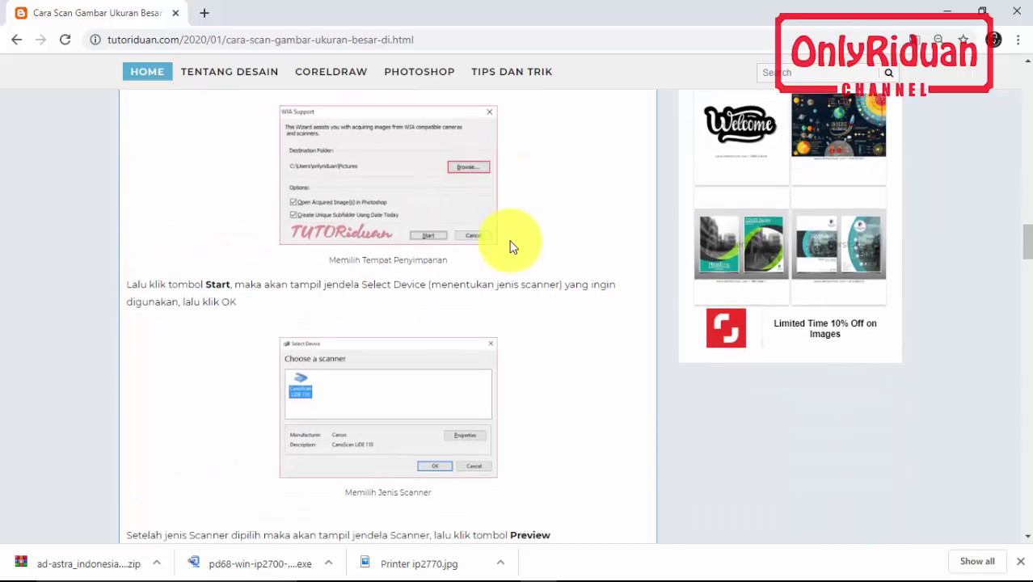
pyautogui.scroll(-4, 511, 243)
pyautogui.scroll(-5, 512, 244)
pyautogui.scroll(-4, 514, 248)
pyautogui.scroll(-2, 512, 248)
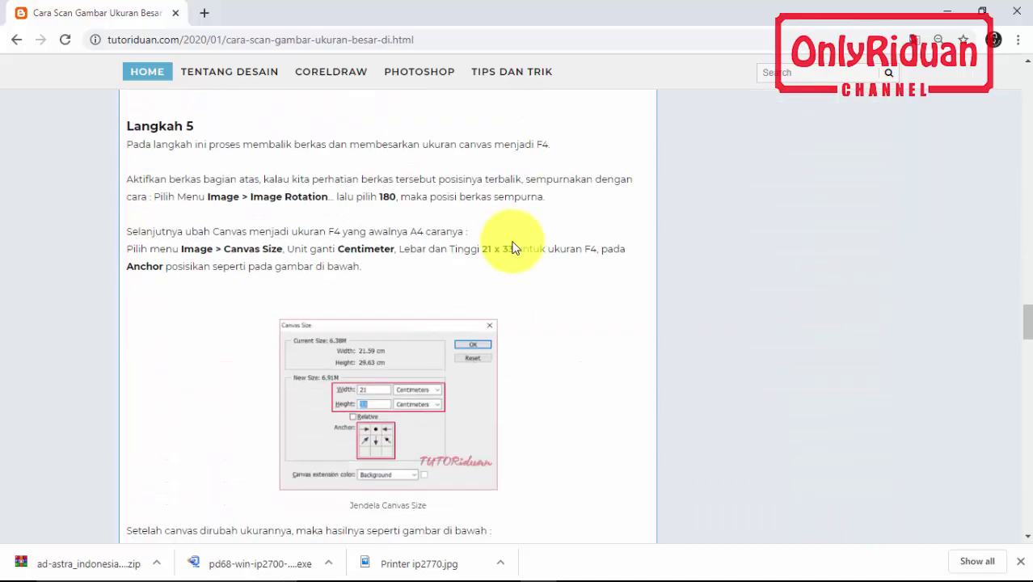
pyautogui.scroll(-4, 511, 247)
pyautogui.scroll(-3, 512, 247)
pyautogui.scroll(-3, 512, 247)
pyautogui.scroll(-3, 511, 247)
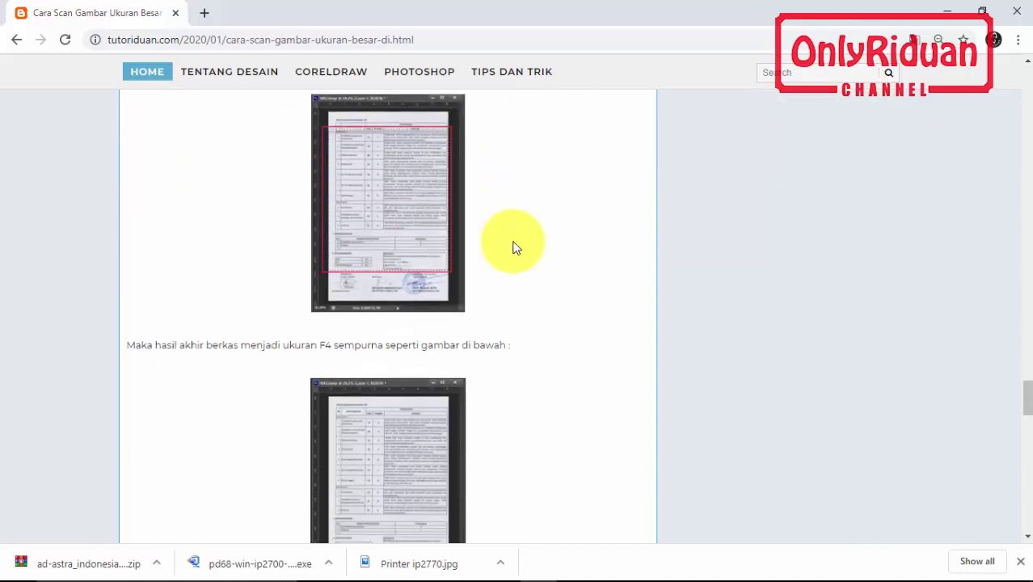
pyautogui.scroll(-3, 511, 247)
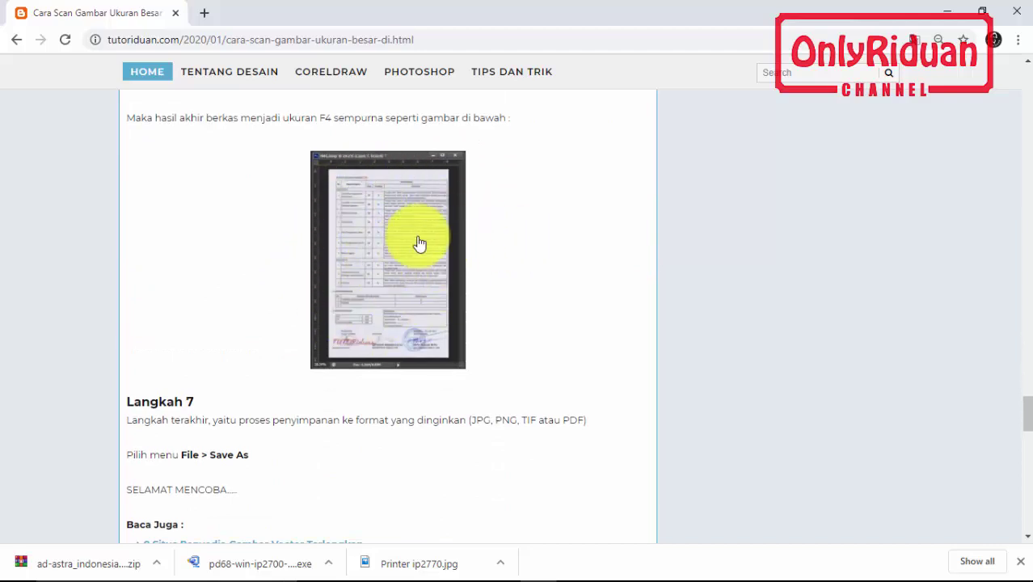
pyautogui.scroll(2, 514, 283)
pyautogui.scroll(5, 514, 281)
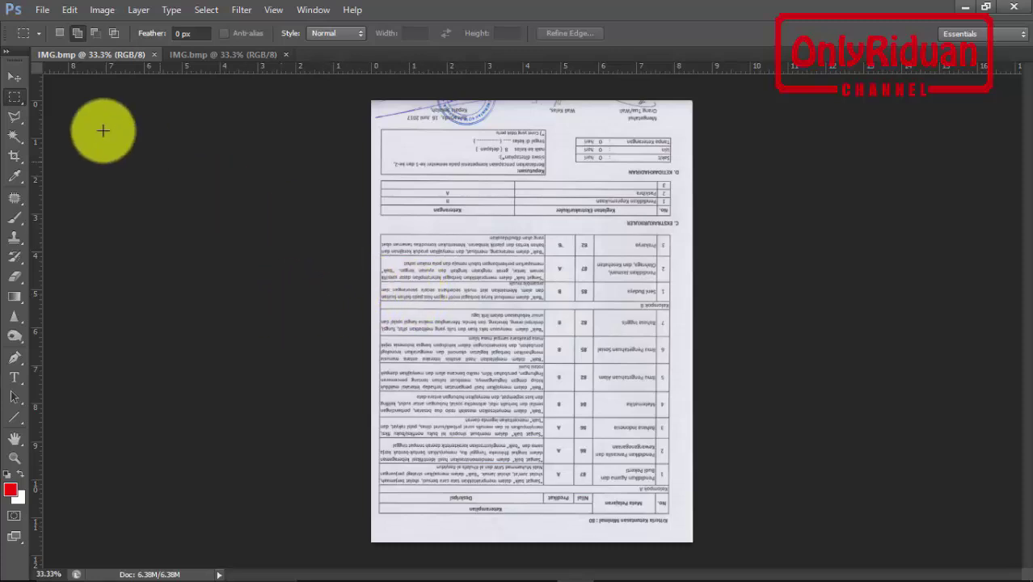
# With the Move tool active, float both IMG.bmp scans into separate side-by-side windows.
pyautogui.click(18, 76)
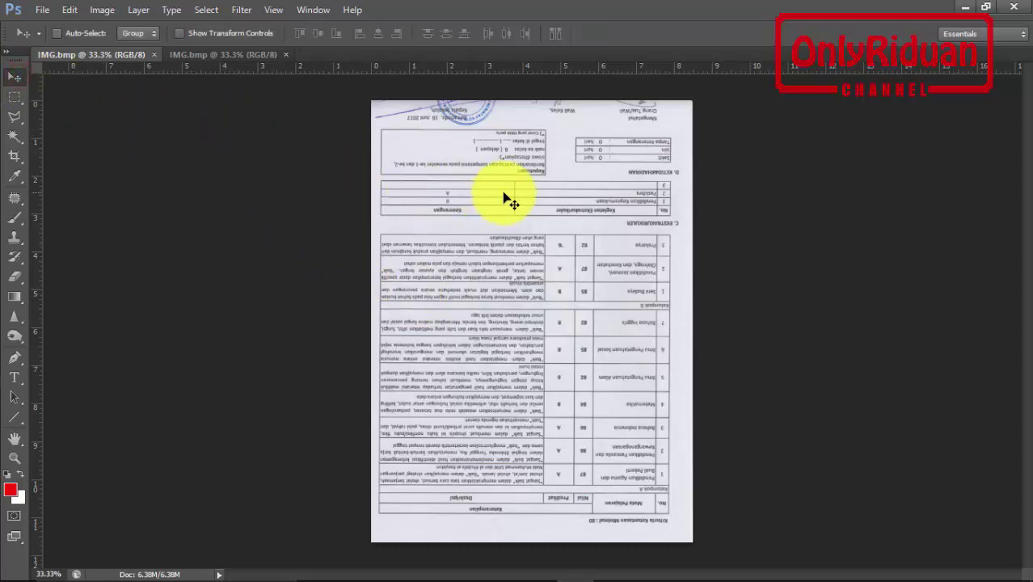
pyautogui.moveTo(109, 56)
pyautogui.mouseDown()
pyautogui.moveTo(121, 83)
pyautogui.moveTo(172, 96)
pyautogui.mouseUp()
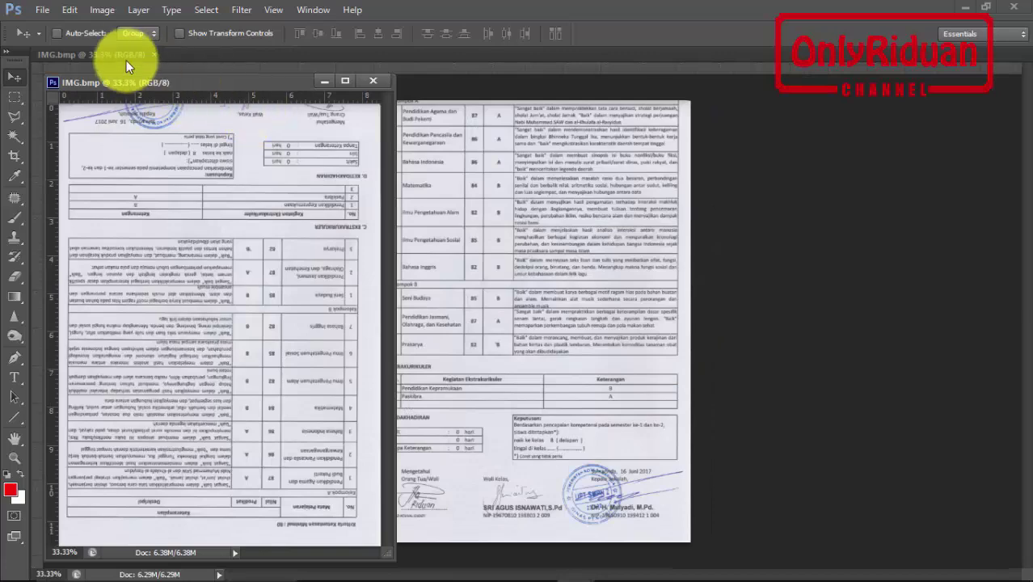
pyautogui.moveTo(121, 54); pyautogui.dragTo(503, 88)
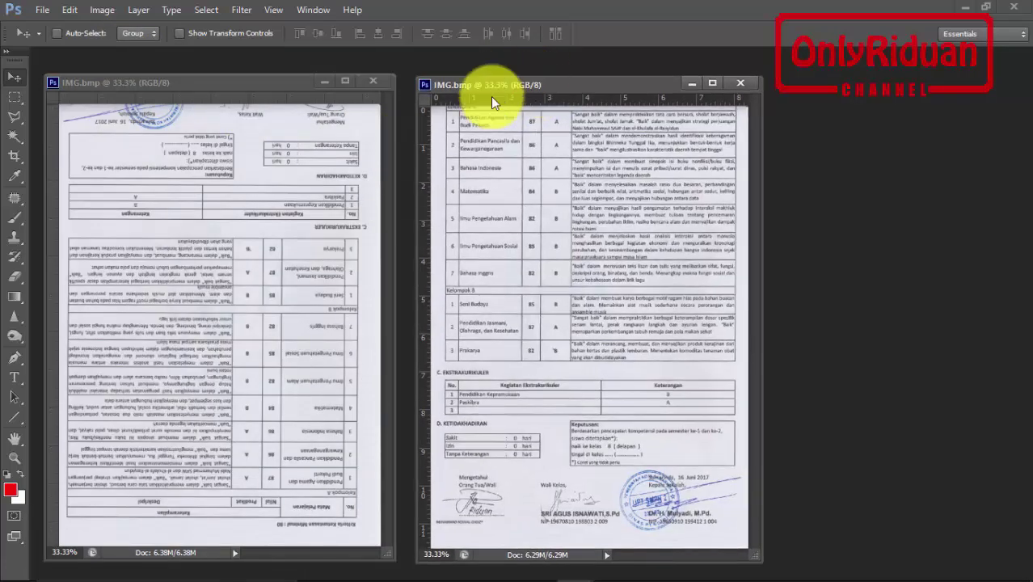
pyautogui.moveTo(273, 81); pyautogui.dragTo(279, 84)
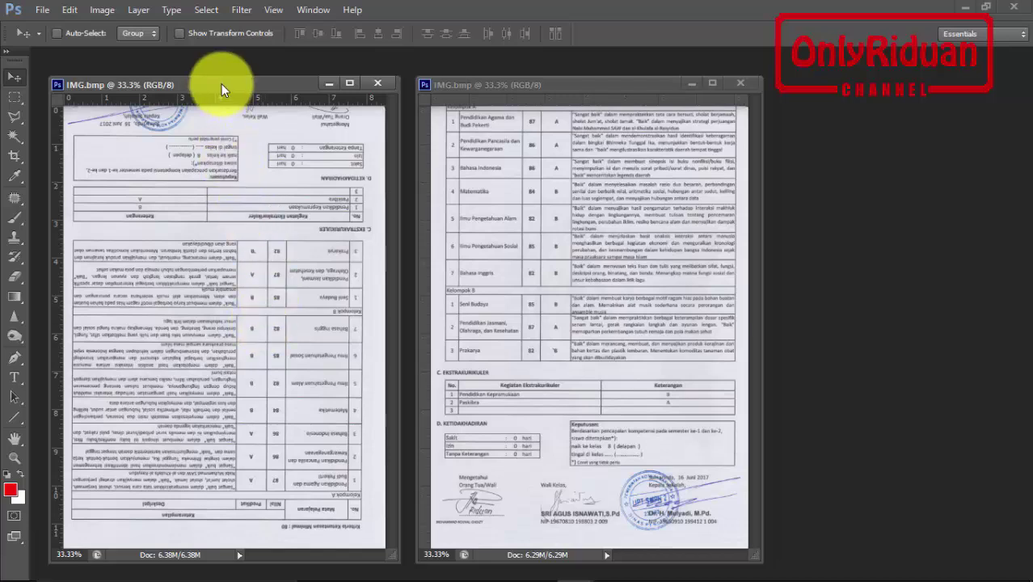
# Rotate the left IMG.bmp scan 180° using Image Rotation.
pyautogui.click(102, 11)
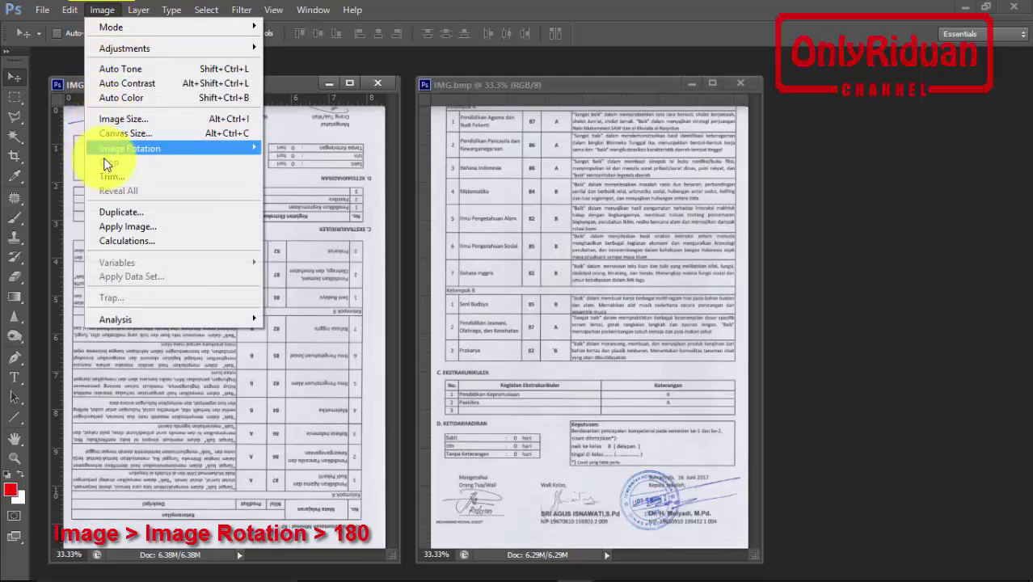
pyautogui.moveTo(130, 148)
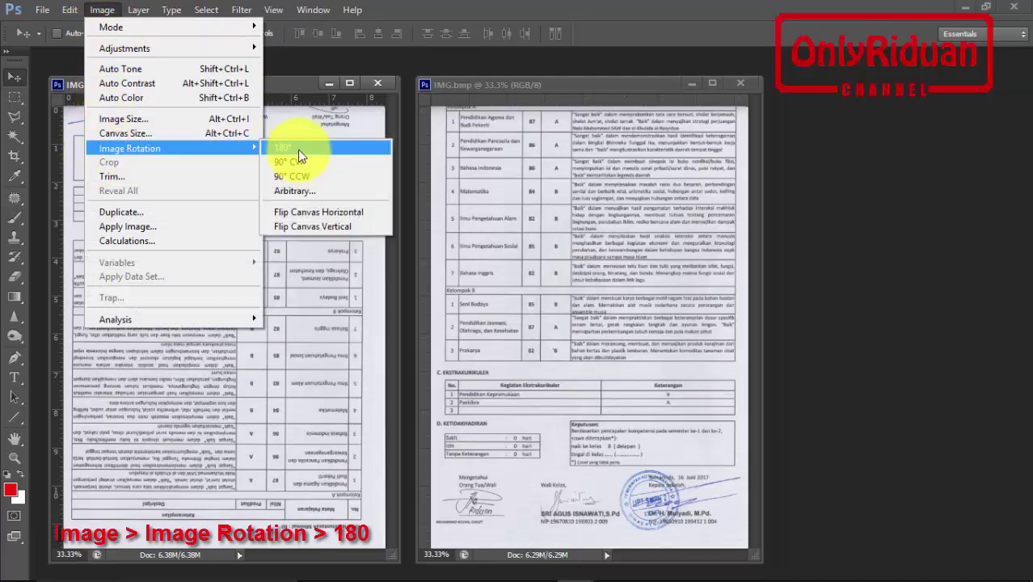
pyautogui.click(298, 150)
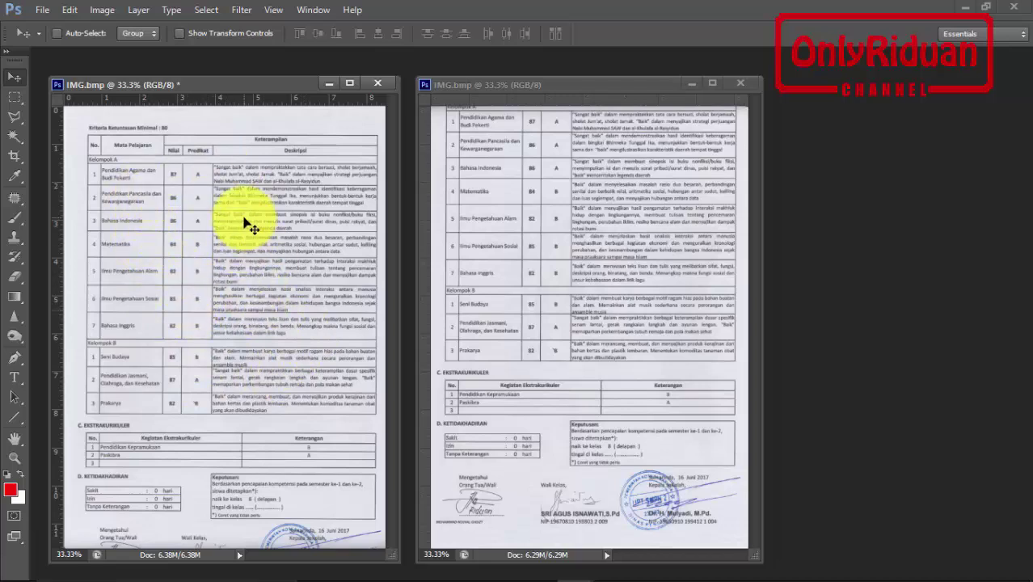
# Shift the right scan's window further right and the left one right and slightly up.
pyautogui.moveTo(496, 84); pyautogui.dragTo(559, 84)
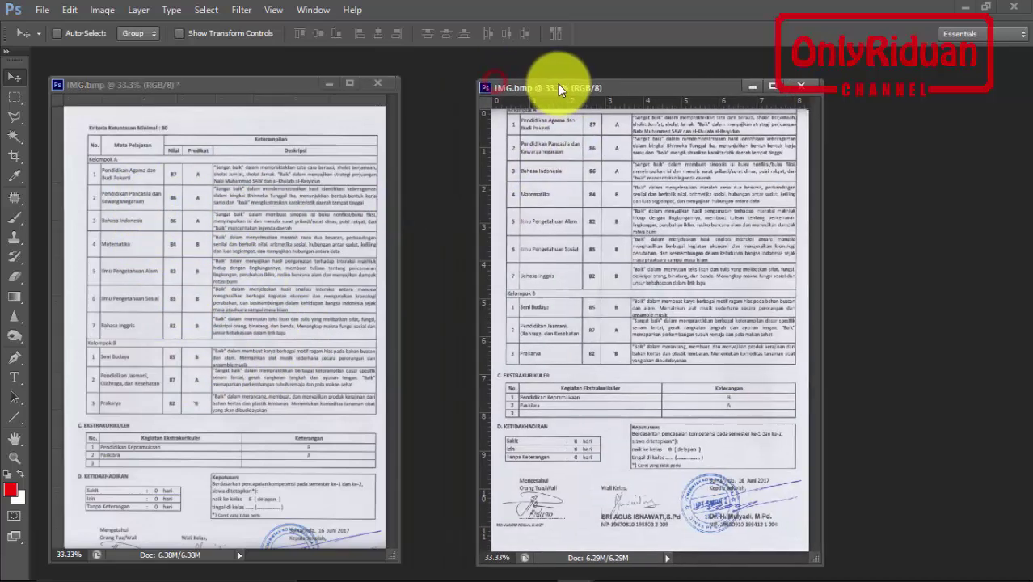
pyautogui.moveTo(272, 82); pyautogui.dragTo(323, 82)
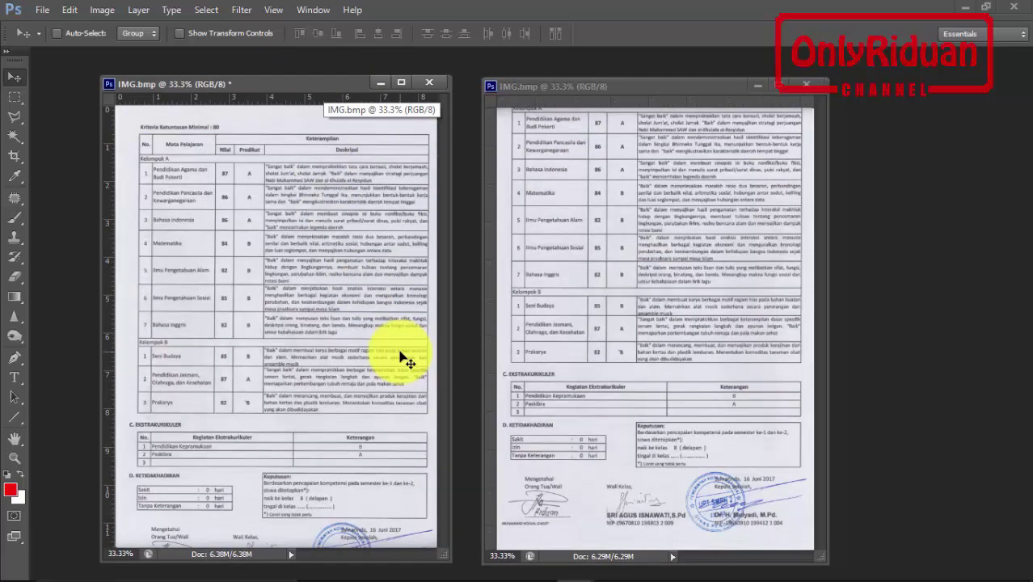
pyautogui.moveTo(252, 83); pyautogui.dragTo(253, 72)
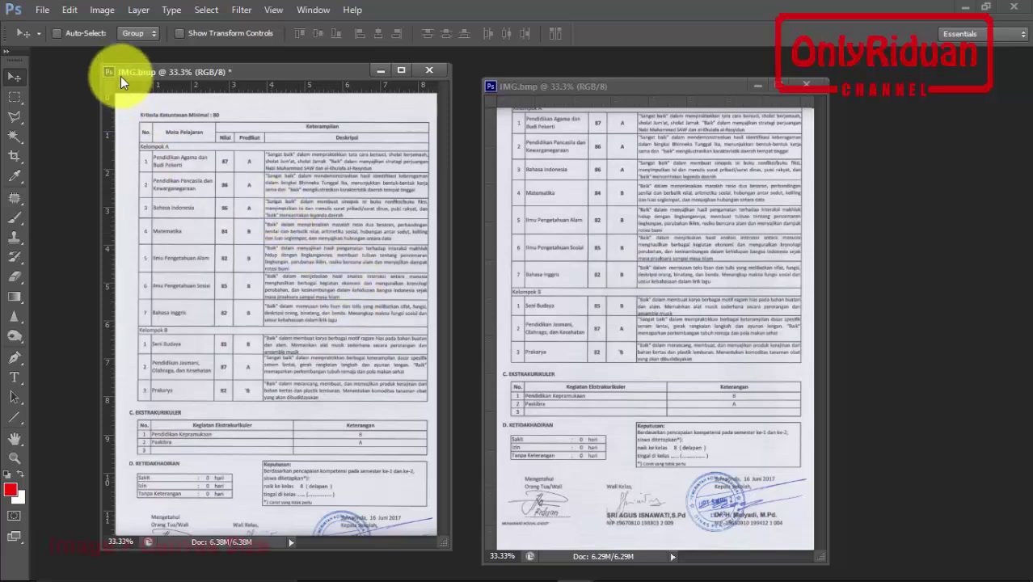
# Open Canvas Size for the left scan and switch its units to Centimeters.
pyautogui.click(102, 9)
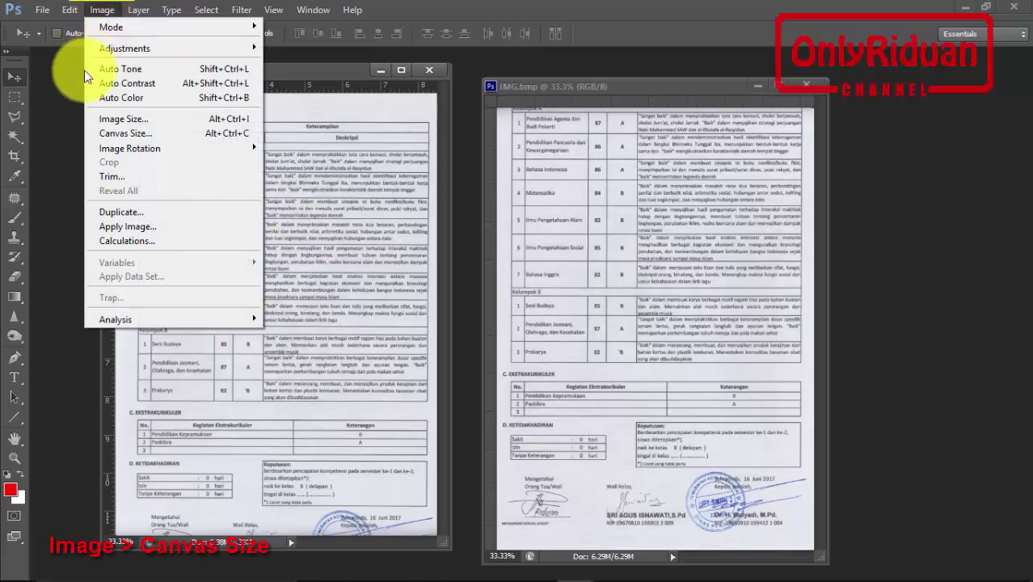
pyautogui.click(146, 133)
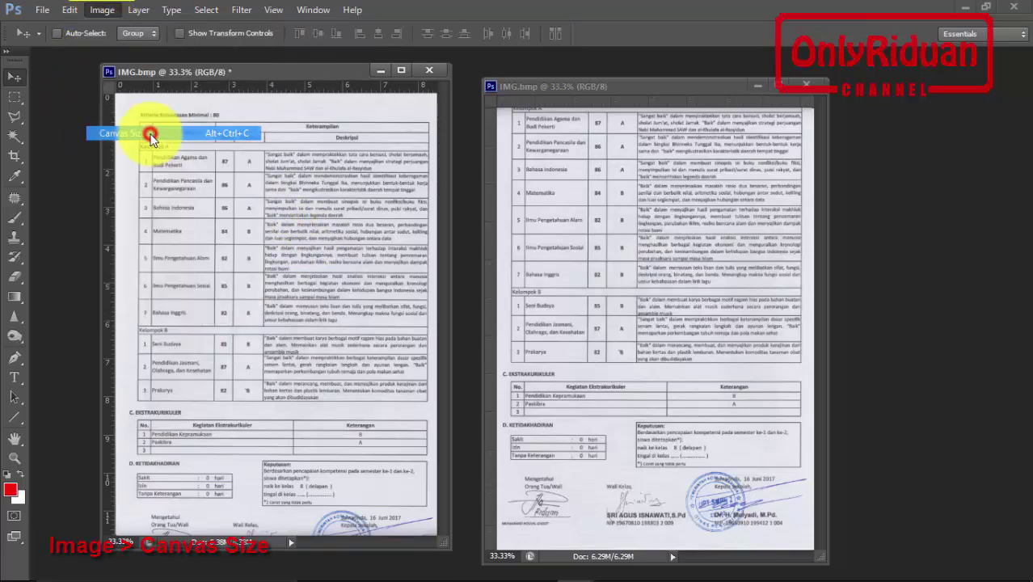
pyautogui.moveTo(435, 207); pyautogui.dragTo(496, 145)
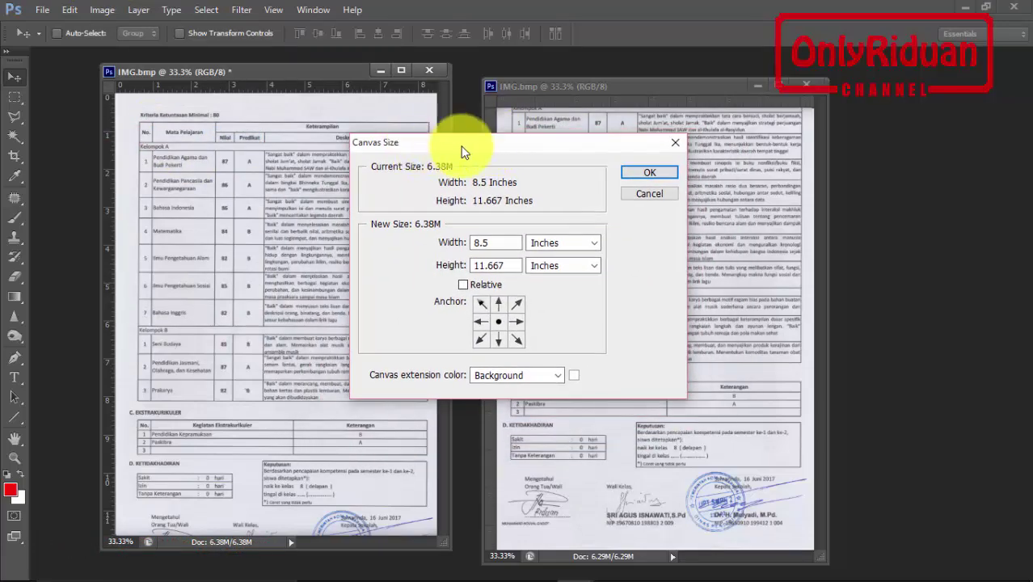
pyautogui.click(570, 242)
pyautogui.click(565, 292)
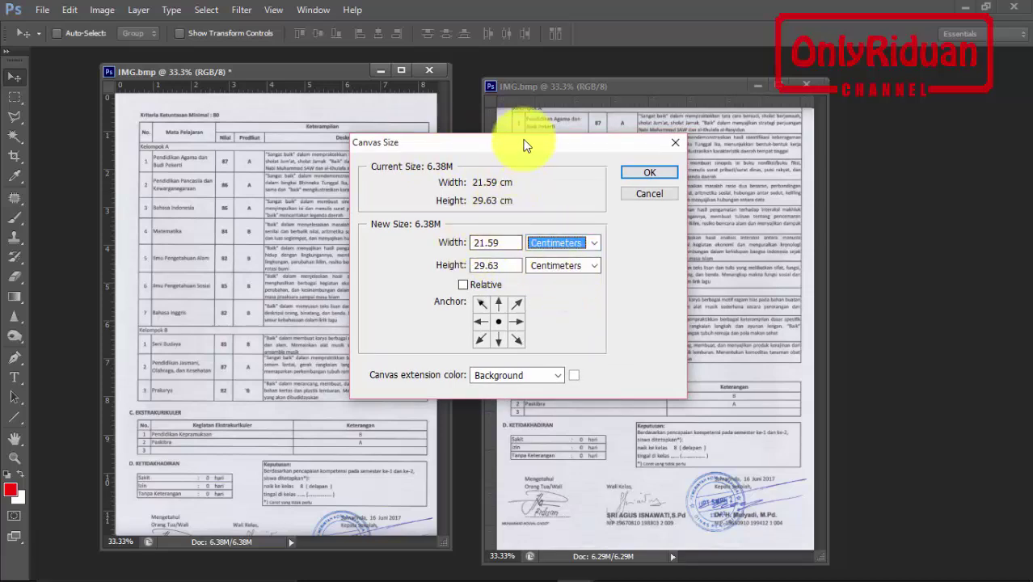
pyautogui.moveTo(516, 143); pyautogui.dragTo(511, 134)
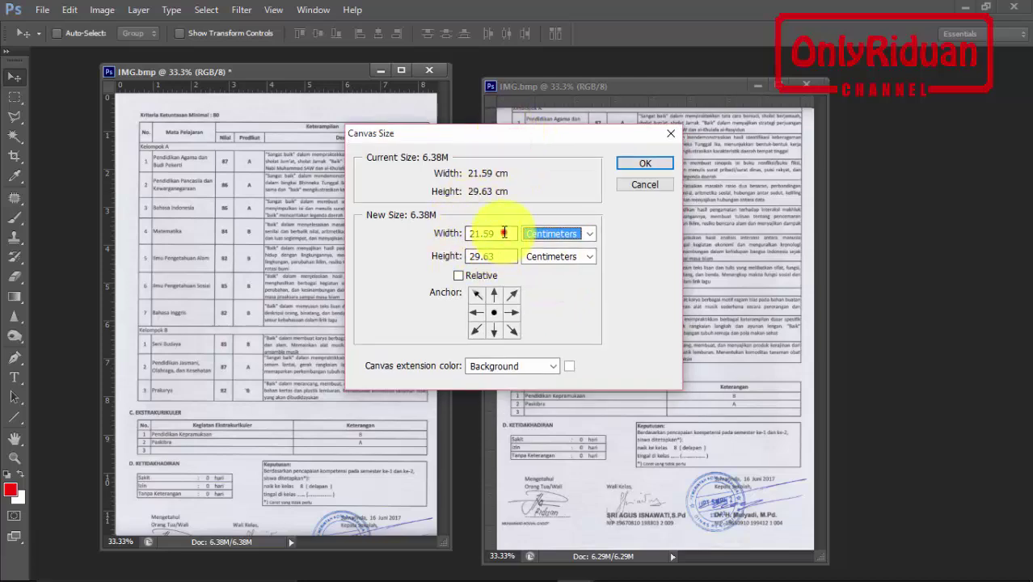
# Enter width 21 and height 33 cm, anchor top-centre, and confirm.
pyautogui.click(443, 233)
pyautogui.write('21')
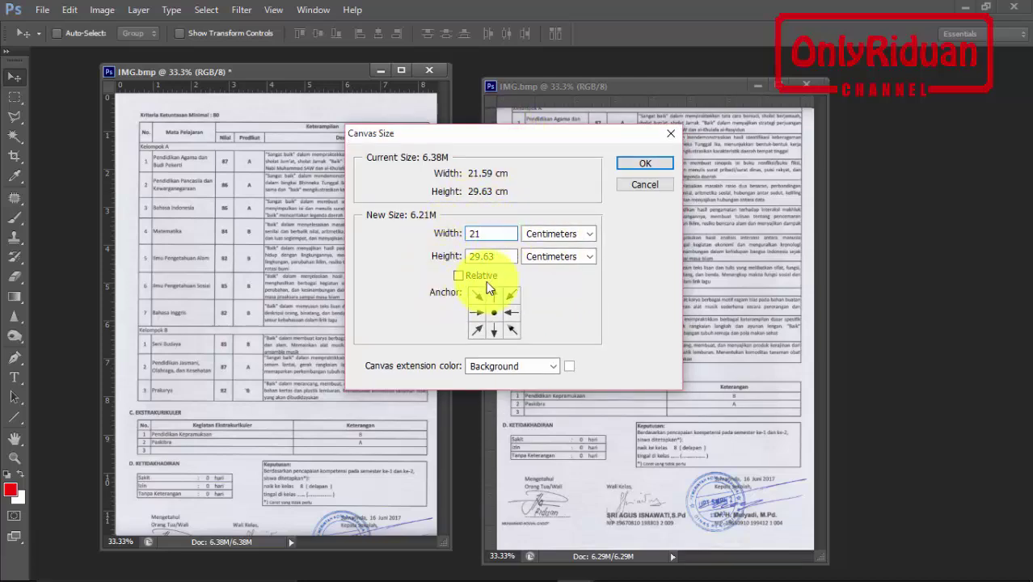
pyautogui.press('Tab')
pyautogui.write('33')
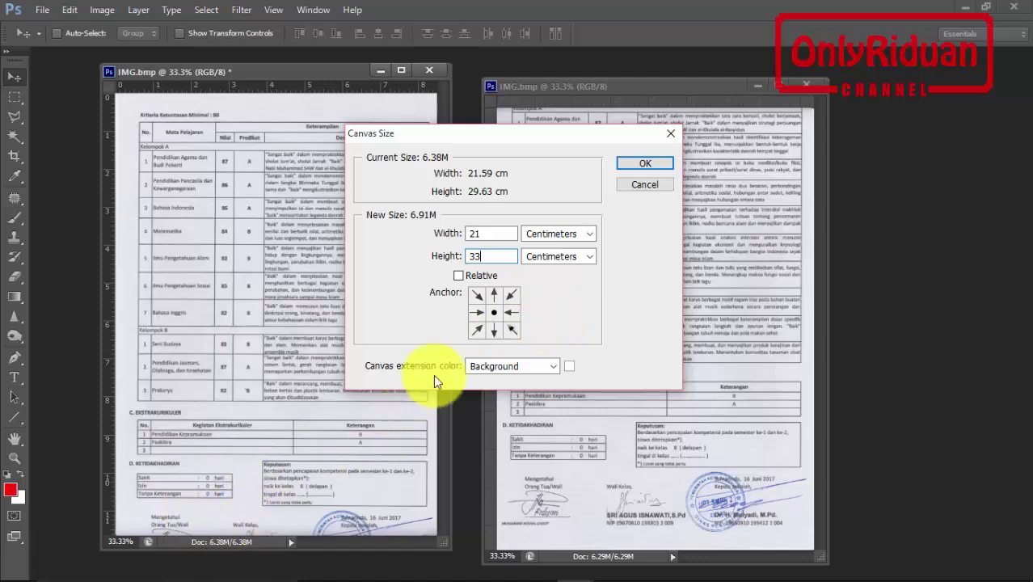
pyautogui.click(493, 294)
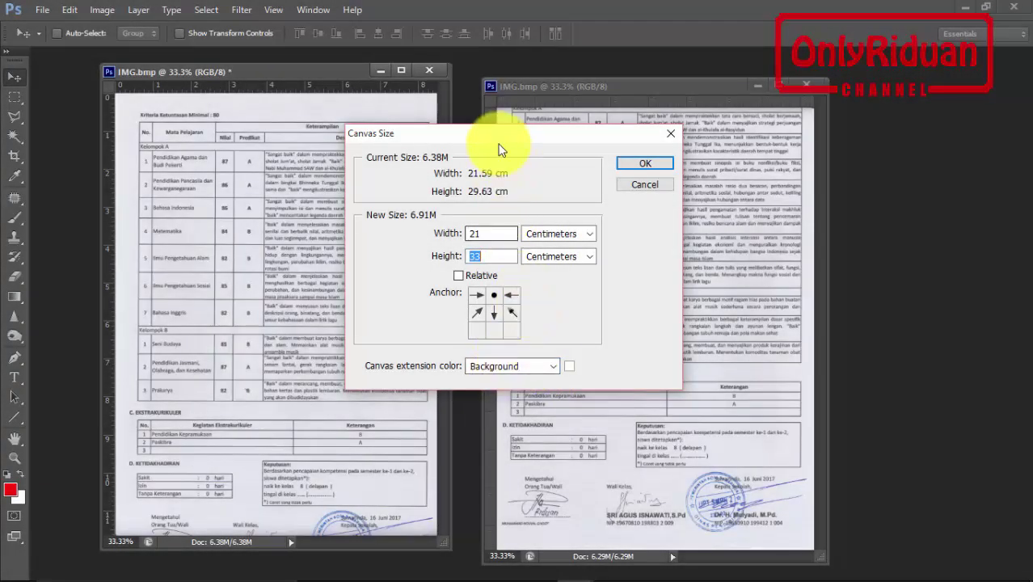
pyautogui.moveTo(497, 134); pyautogui.dragTo(477, 162)
pyautogui.click(622, 192)
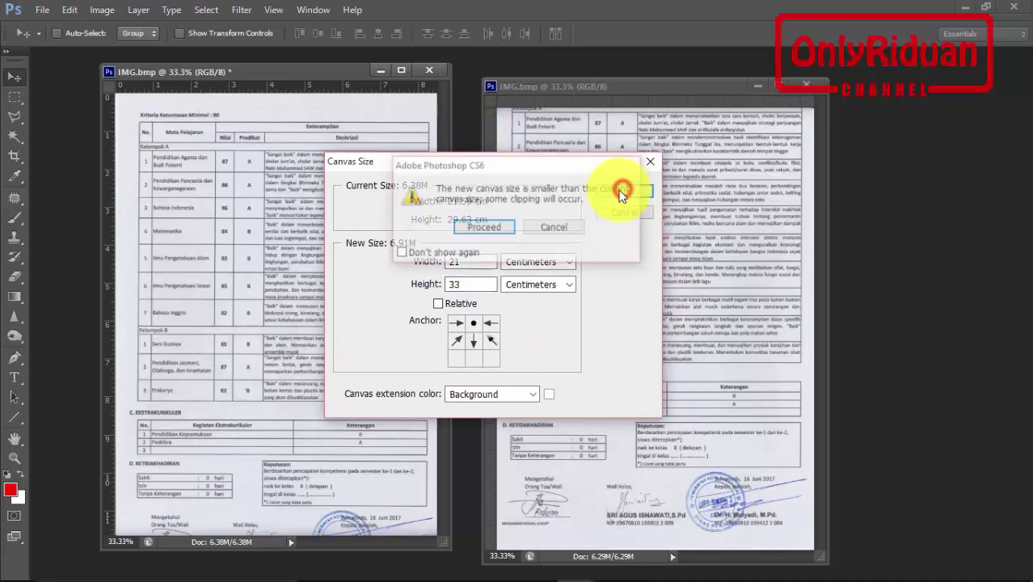
# Proceed past the clipping warning and fit the enlarged 21 × 33 cm canvas in view.
pyautogui.click(483, 228)
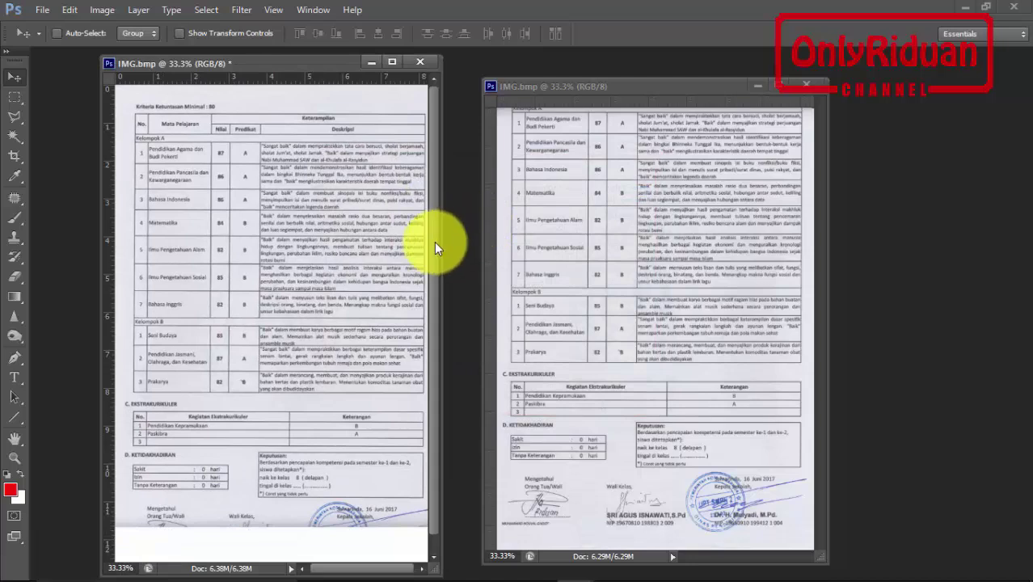
pyautogui.moveTo(433, 231); pyautogui.dragTo(436, 291)
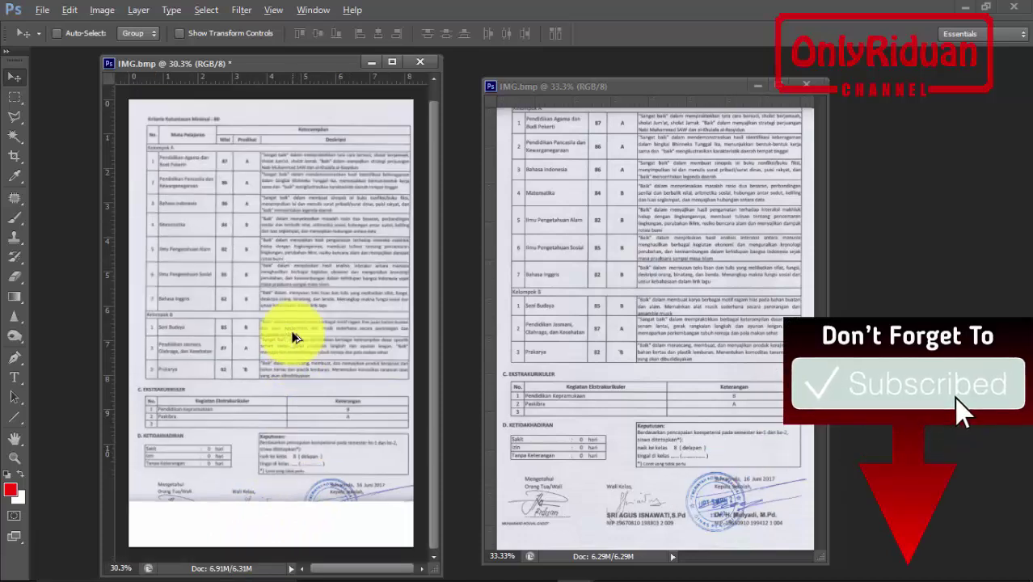
pyautogui.hotkey('ctrl', '0')
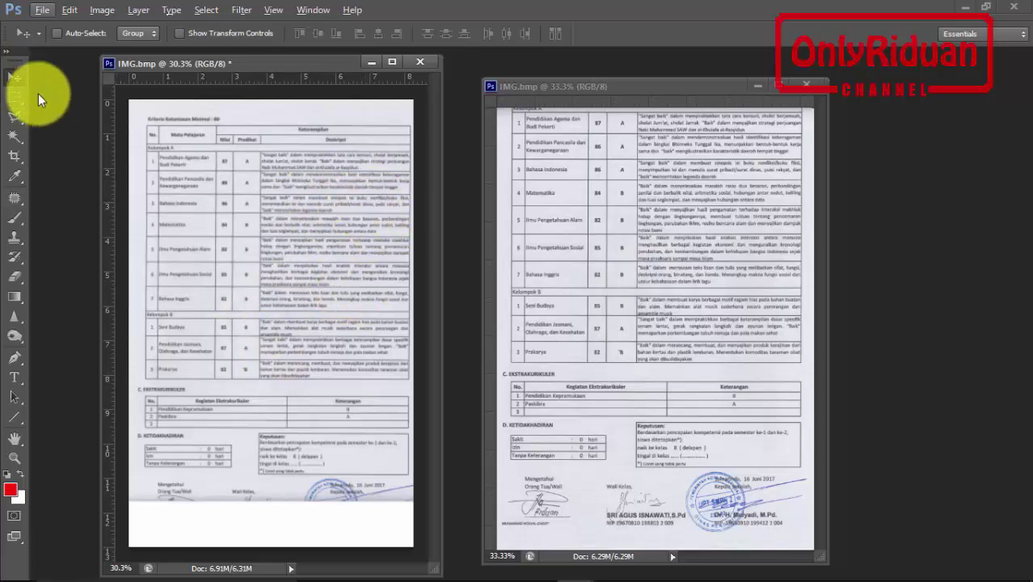
# Drag the second scan onto the left document as Layer 1 and move it down into place.
pyautogui.click(647, 86)
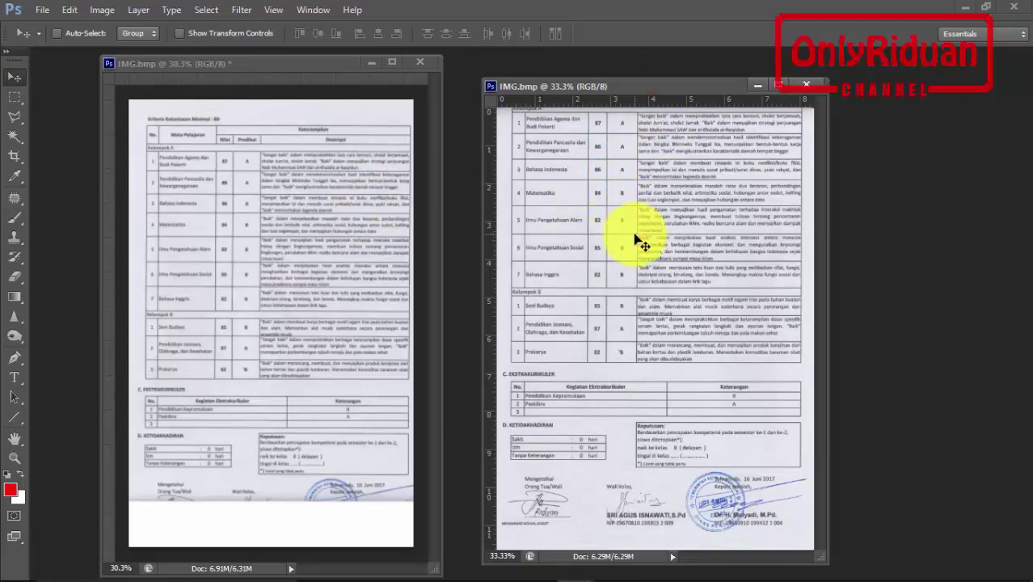
pyautogui.moveTo(634, 236); pyautogui.dragTo(278, 225)
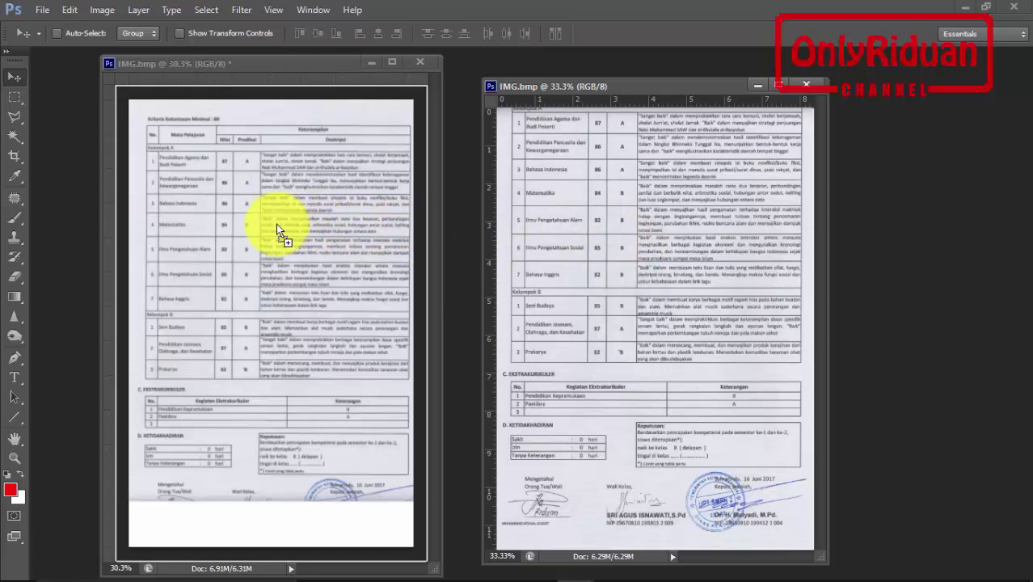
pyautogui.moveTo(260, 195); pyautogui.dragTo(223, 181)
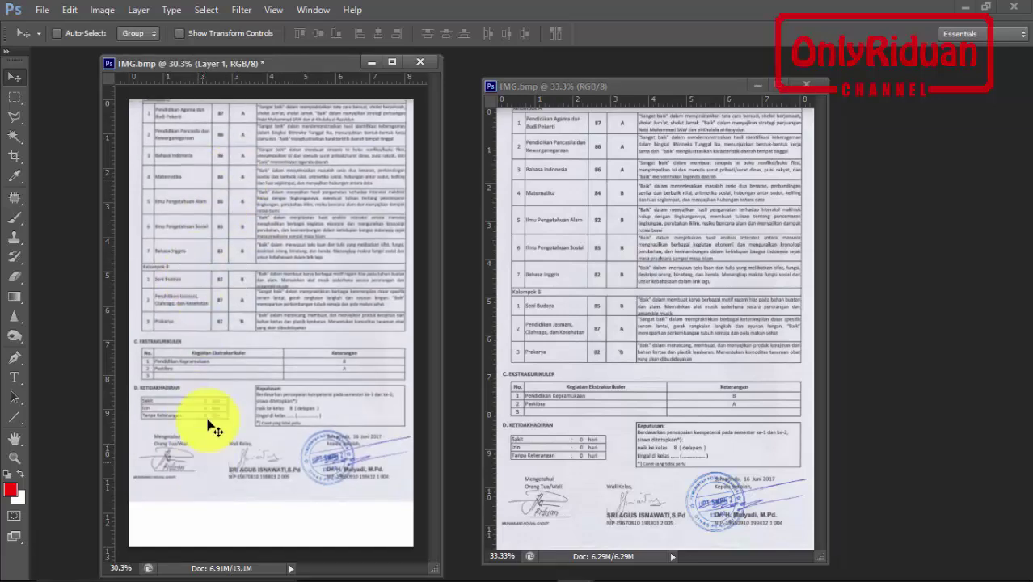
pyautogui.moveTo(221, 346); pyautogui.dragTo(223, 388)
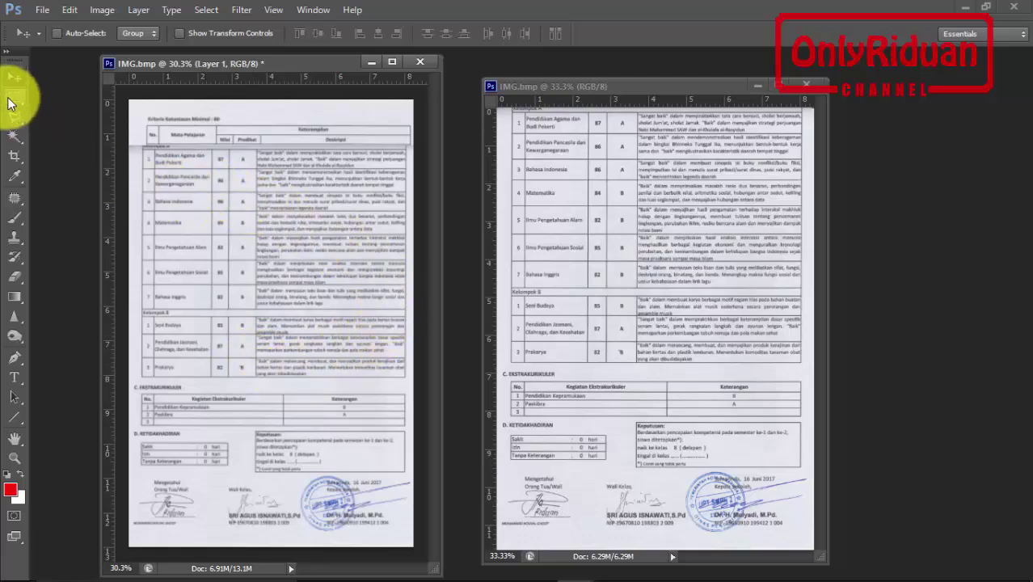
# Delete a marquee selection over the grades table, deselect, and nudge Layer 1 into alignment with arrow keys.
pyautogui.click(14, 96)
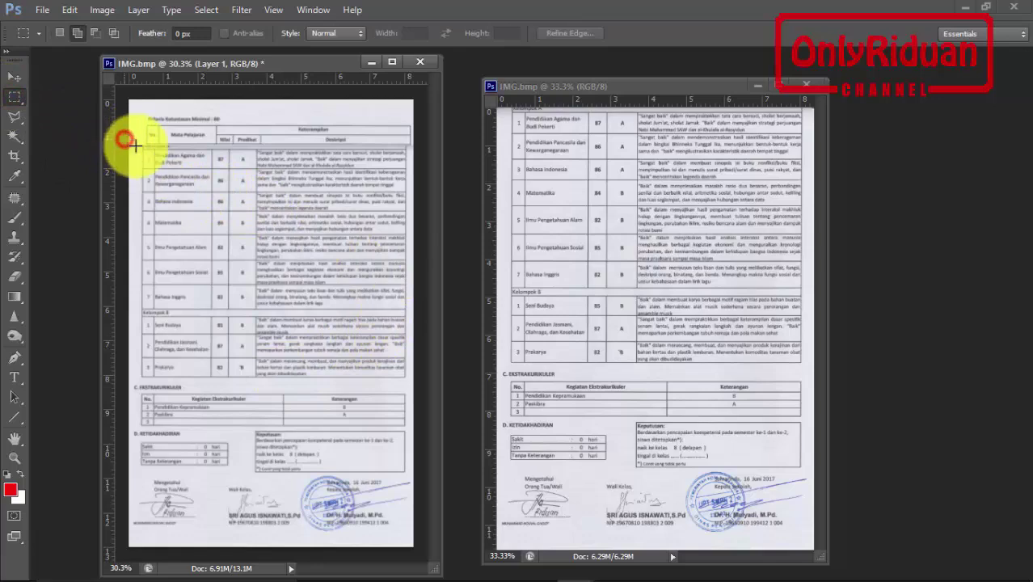
pyautogui.moveTo(127, 139)
pyautogui.mouseDown()
pyautogui.moveTo(276, 220)
pyautogui.moveTo(376, 316)
pyautogui.moveTo(406, 394)
pyautogui.moveTo(415, 474)
pyautogui.mouseUp()
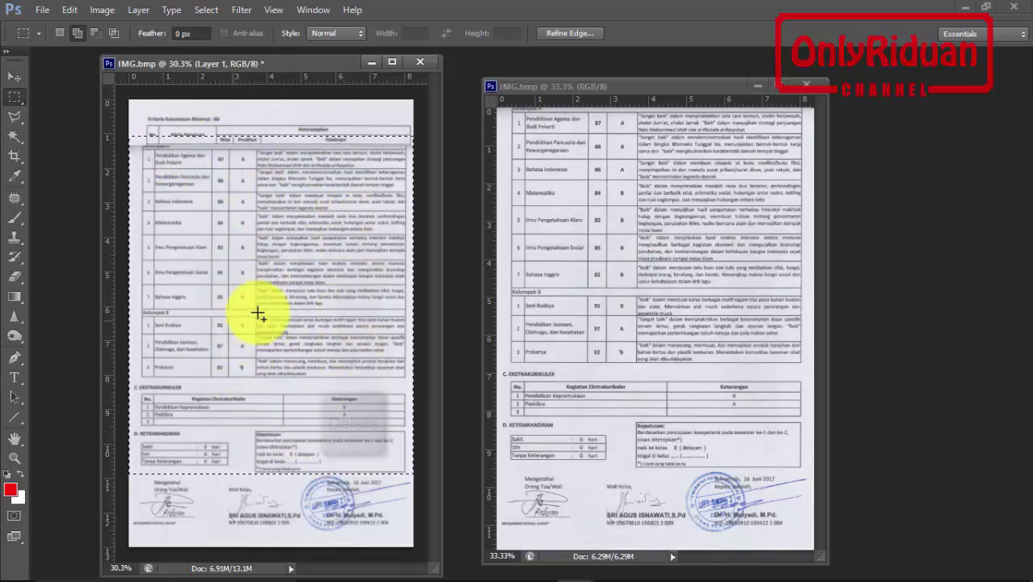
pyautogui.press('Delete')
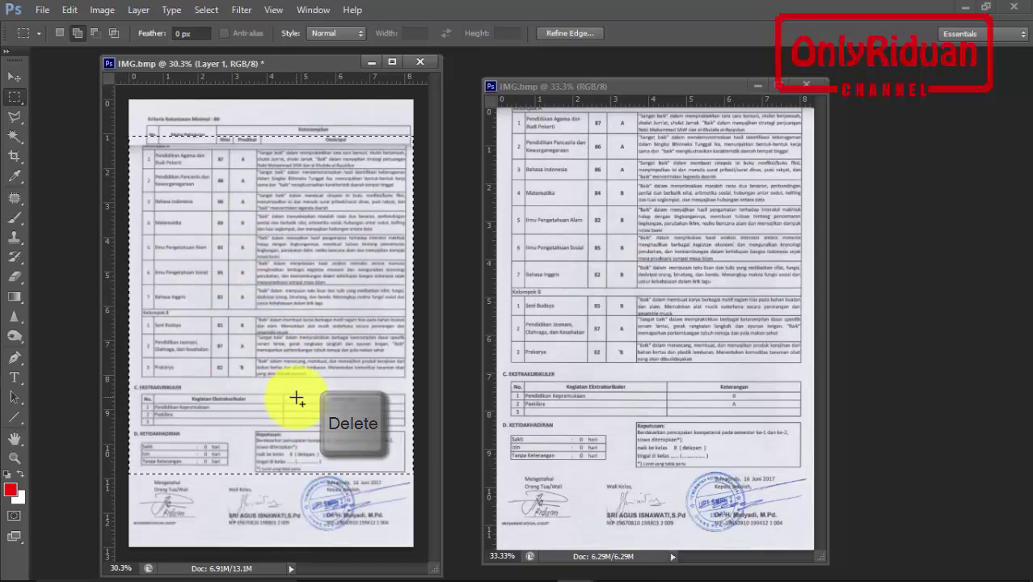
pyautogui.press('Delete')
pyautogui.hotkey('ctrl', 'd')
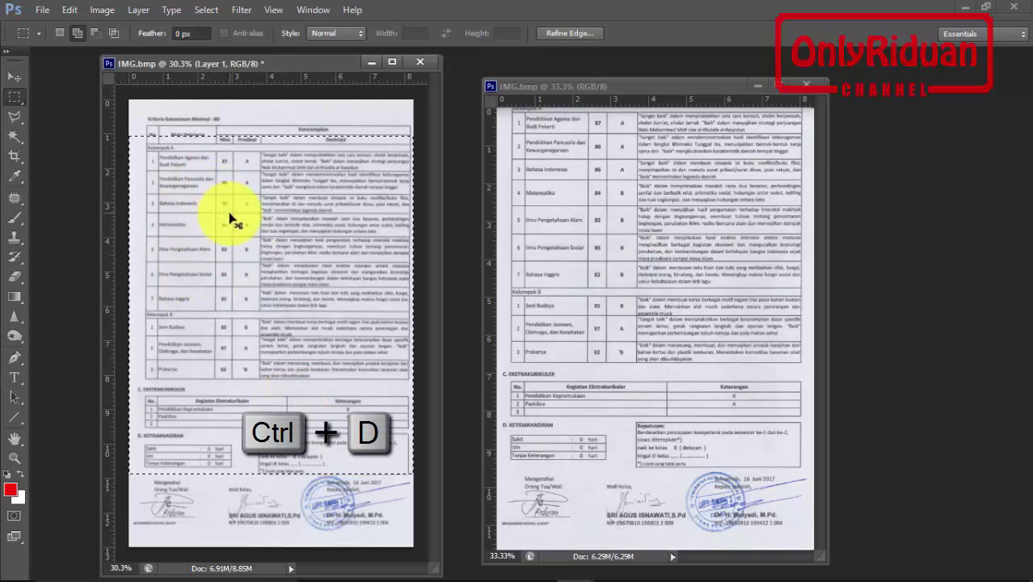
pyautogui.hotkey('ctrl', 'd')
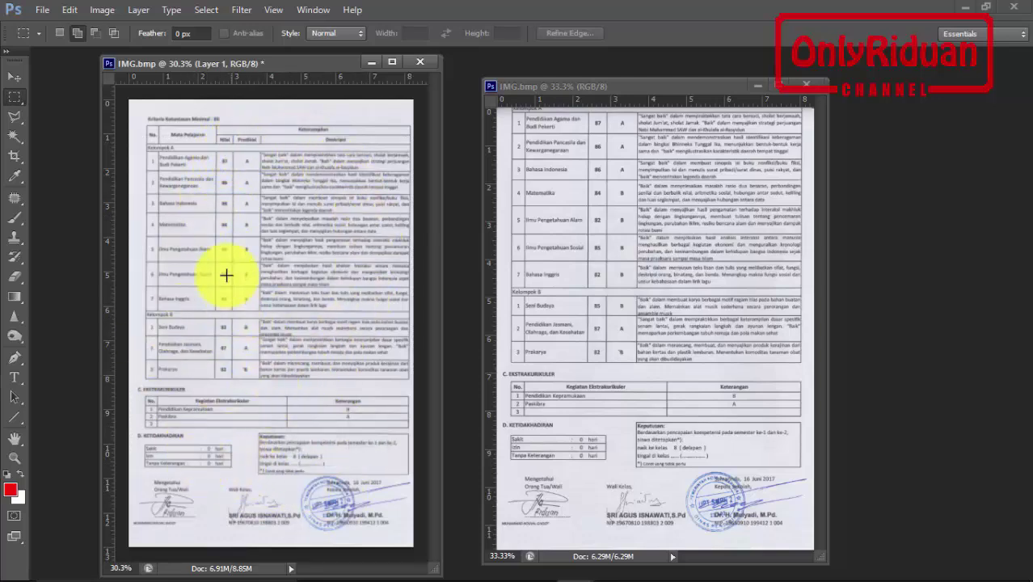
pyautogui.click(15, 76)
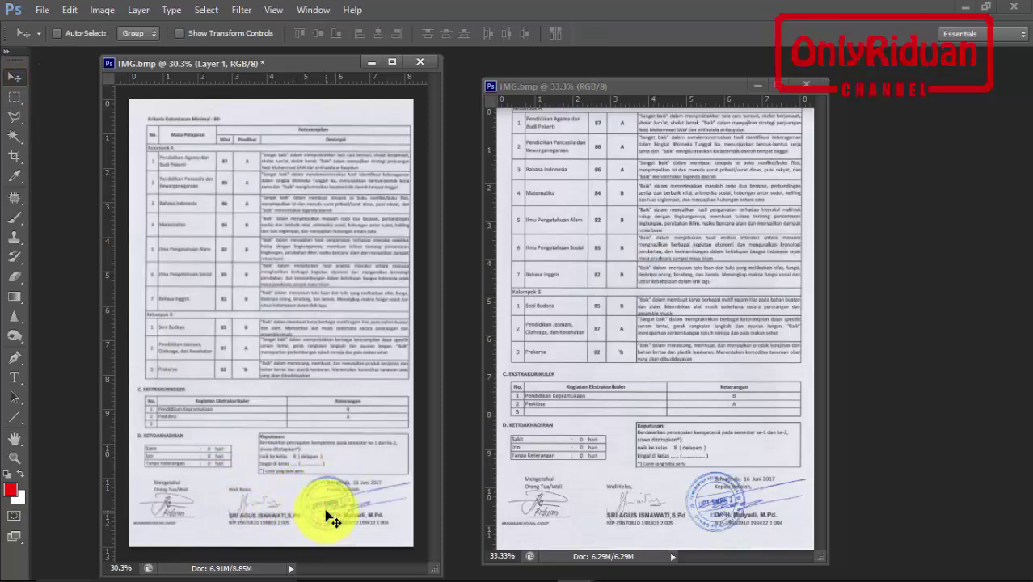
pyautogui.press('Down')
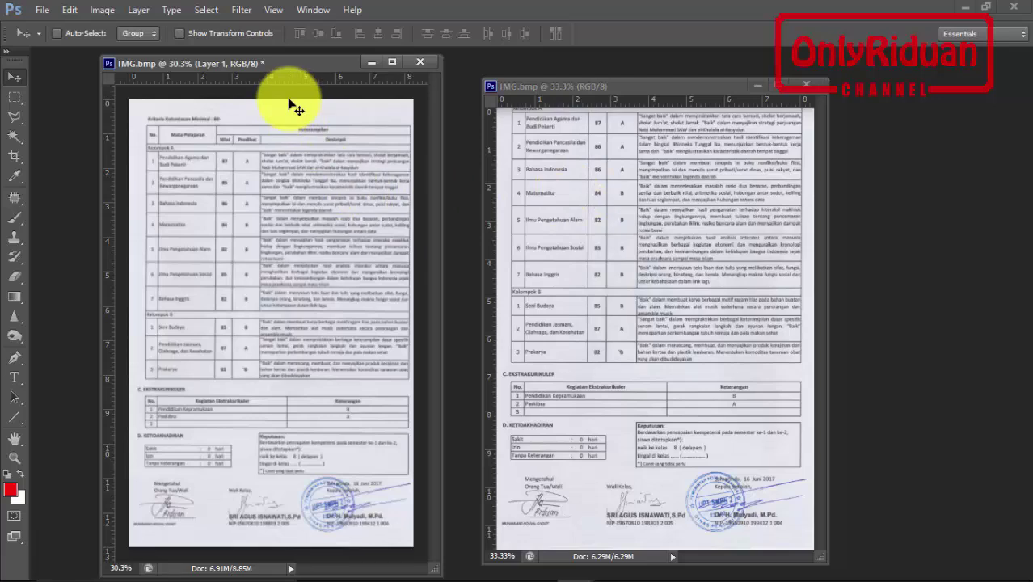
# Via Save As, create a new Raport folder in the Pictures library and open it.
pyautogui.click(37, 9)
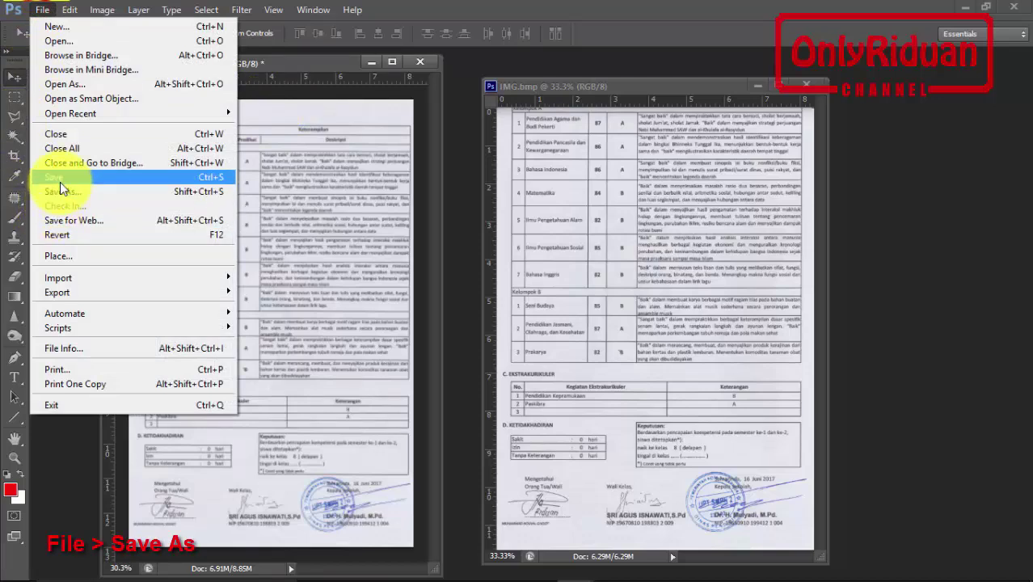
pyautogui.click(290, 65)
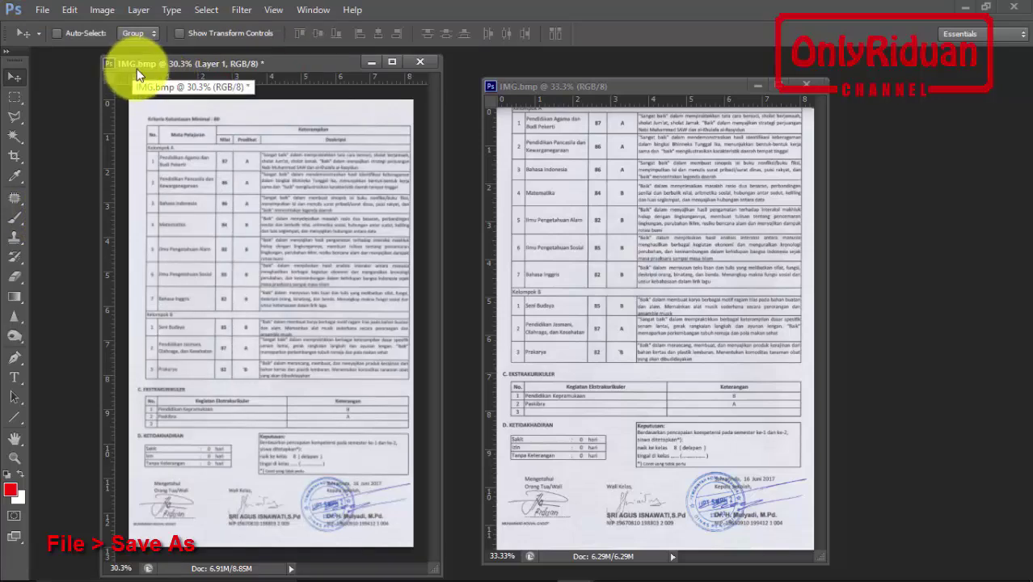
pyautogui.click(42, 10)
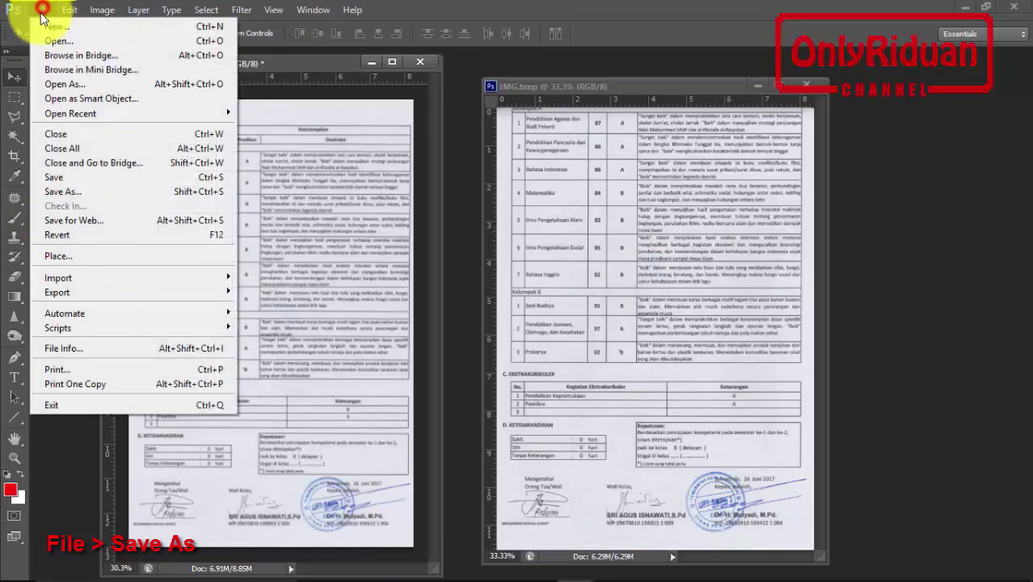
pyautogui.click(89, 192)
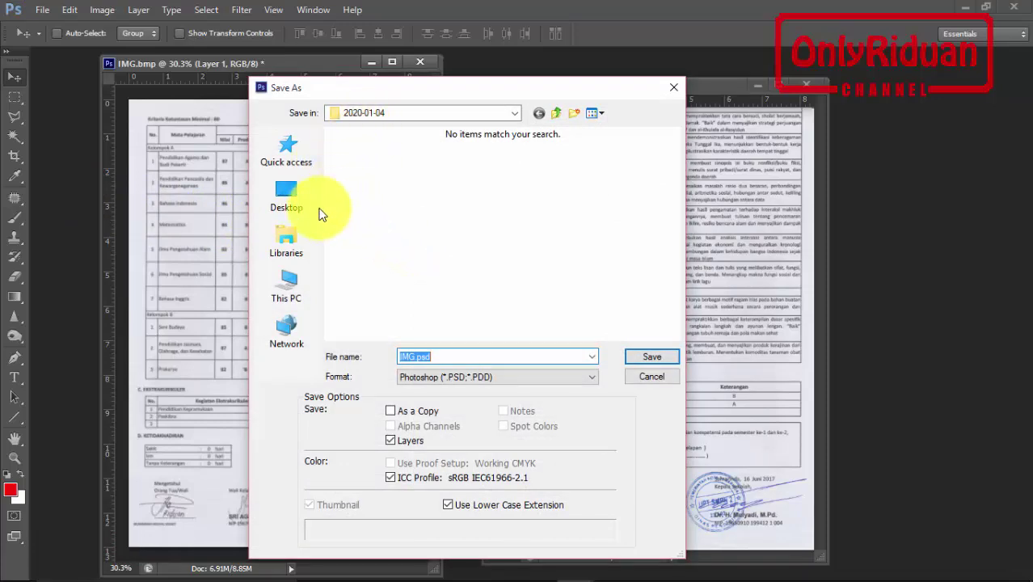
pyautogui.click(287, 242)
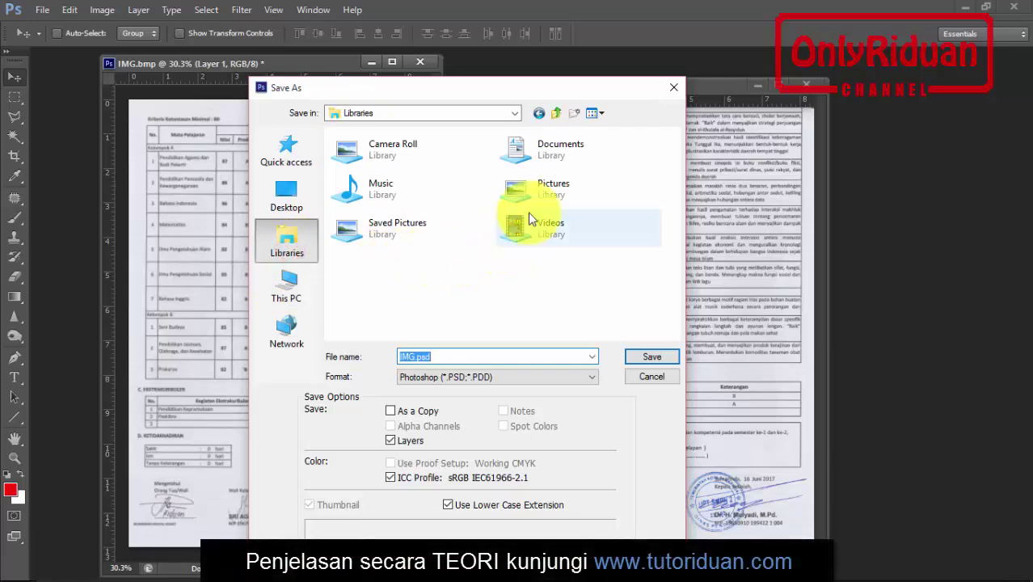
pyautogui.doubleClick(535, 189)
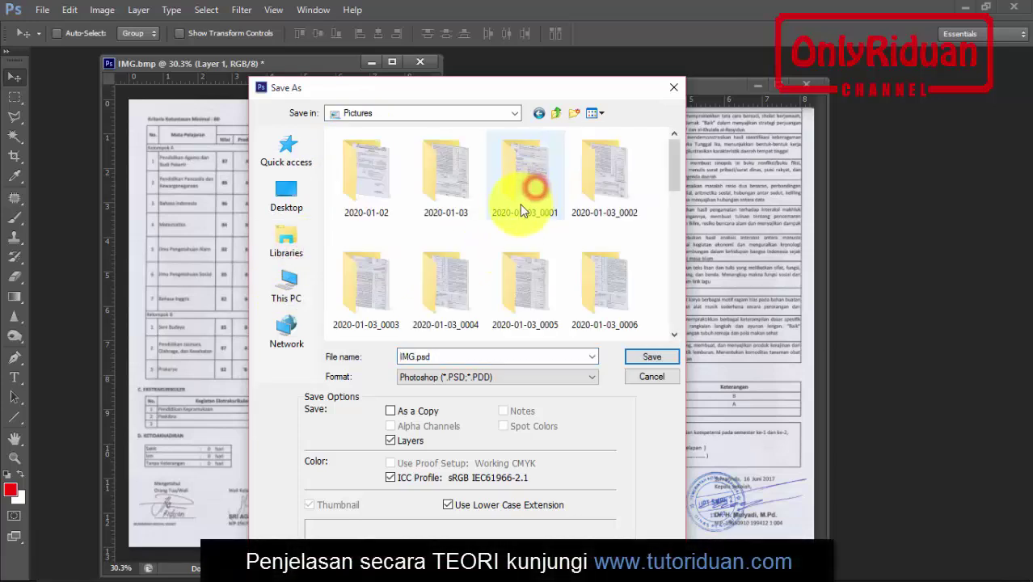
pyautogui.click(571, 114)
pyautogui.write('Raport')
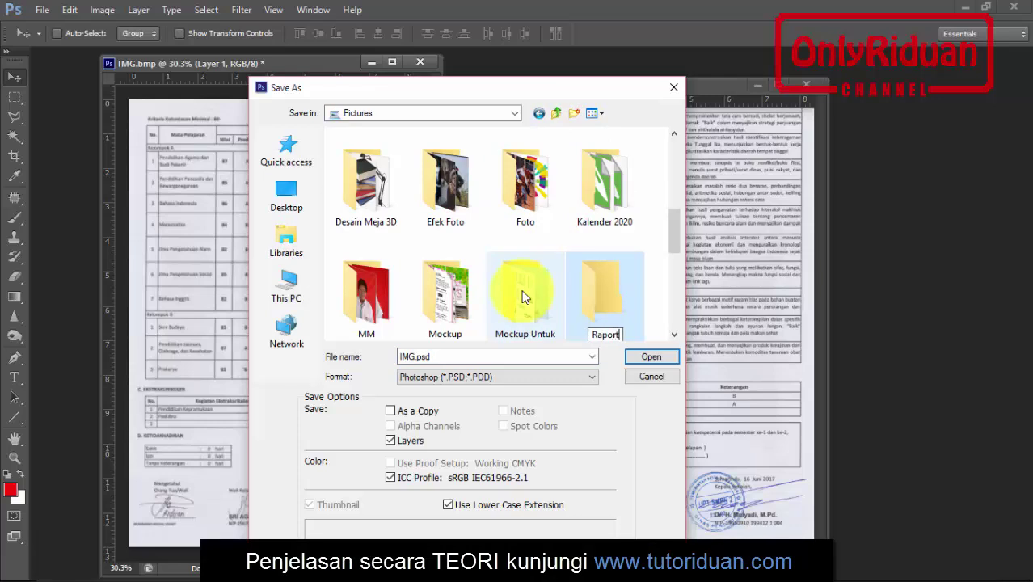
pyautogui.click(521, 297)
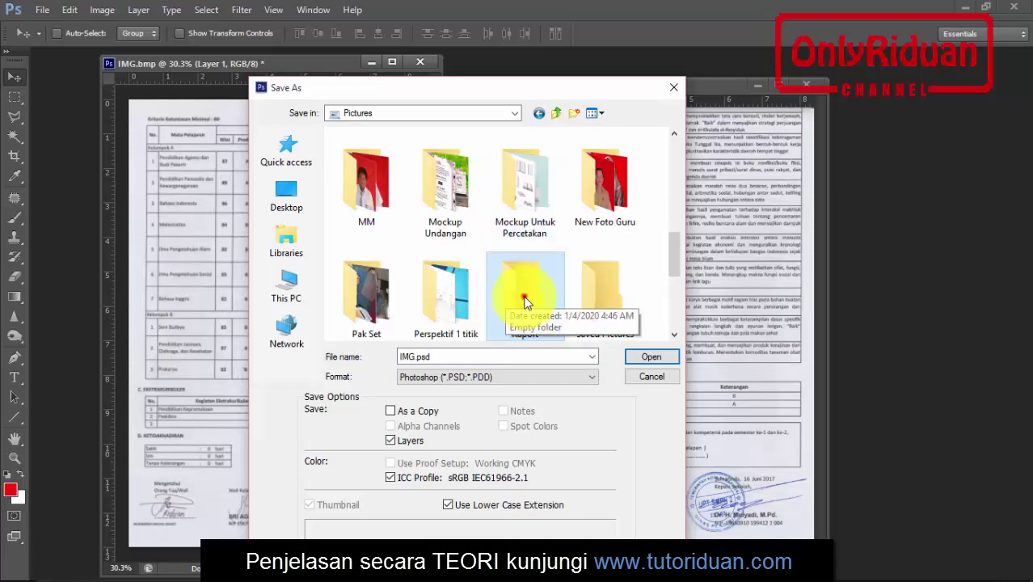
pyautogui.doubleClick(521, 297)
# Save the image in JPEG format with the file name Raport.
pyautogui.click(448, 378)
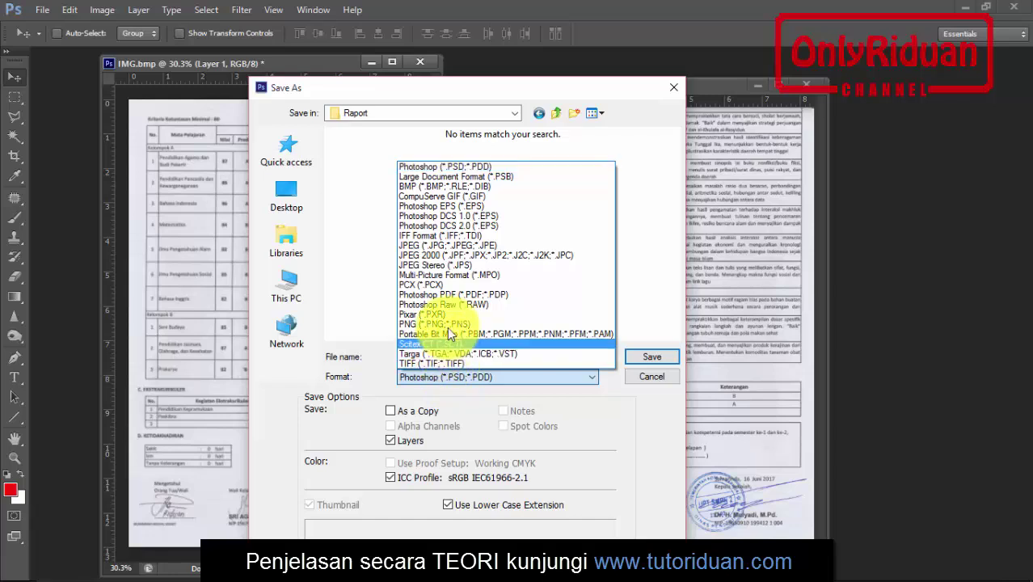
pyautogui.click(449, 244)
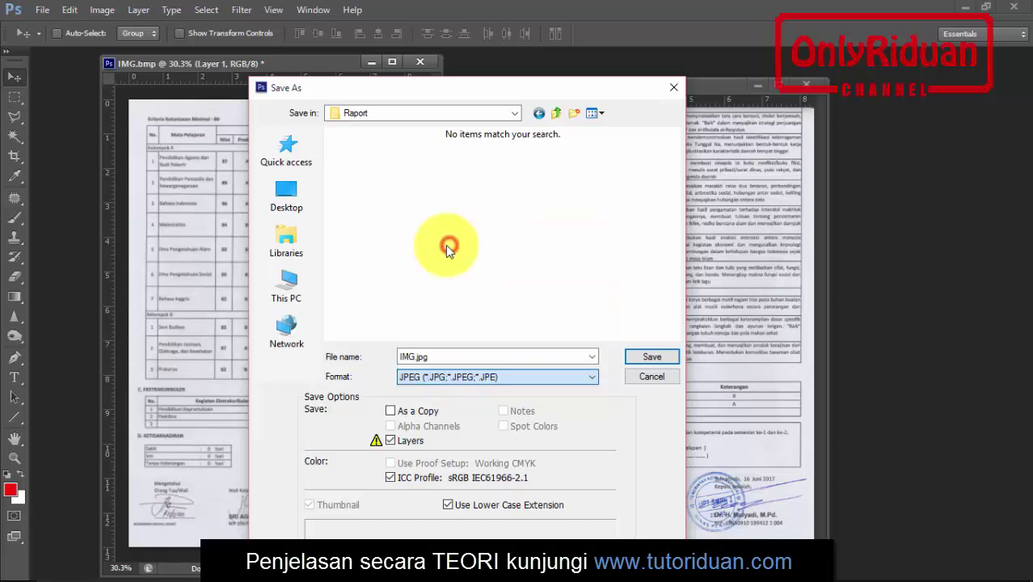
pyautogui.click(426, 357)
pyautogui.write('Raport')
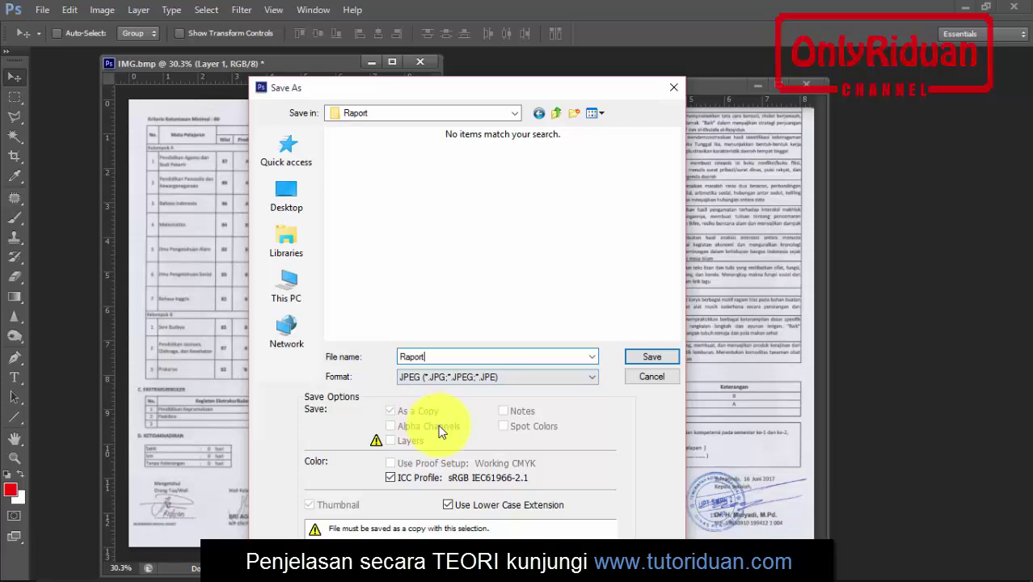
pyautogui.click(651, 357)
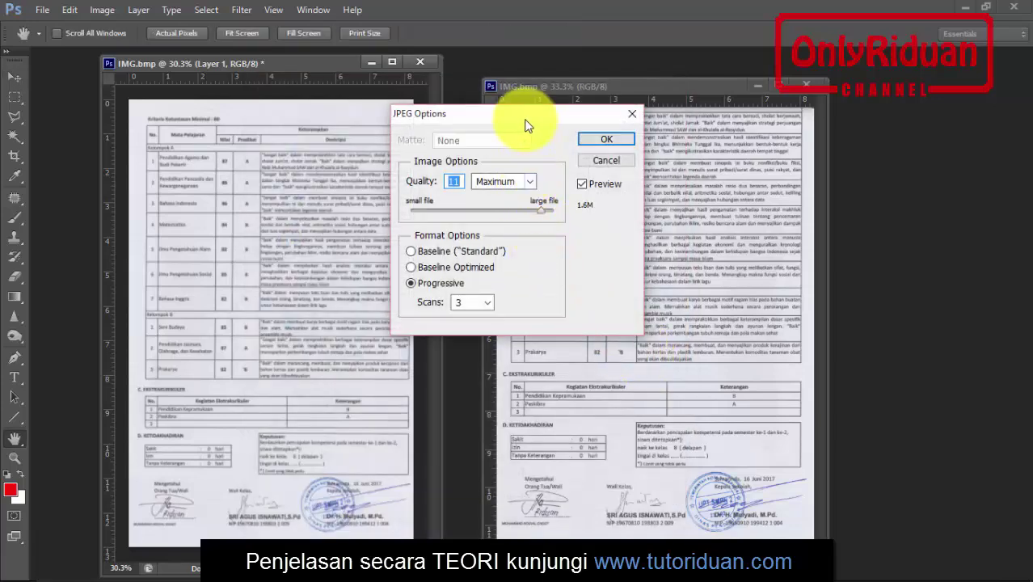
# Set the JPEG quality to 11 (Maximum) and confirm the Raport save.
pyautogui.moveTo(521, 114); pyautogui.dragTo(504, 118)
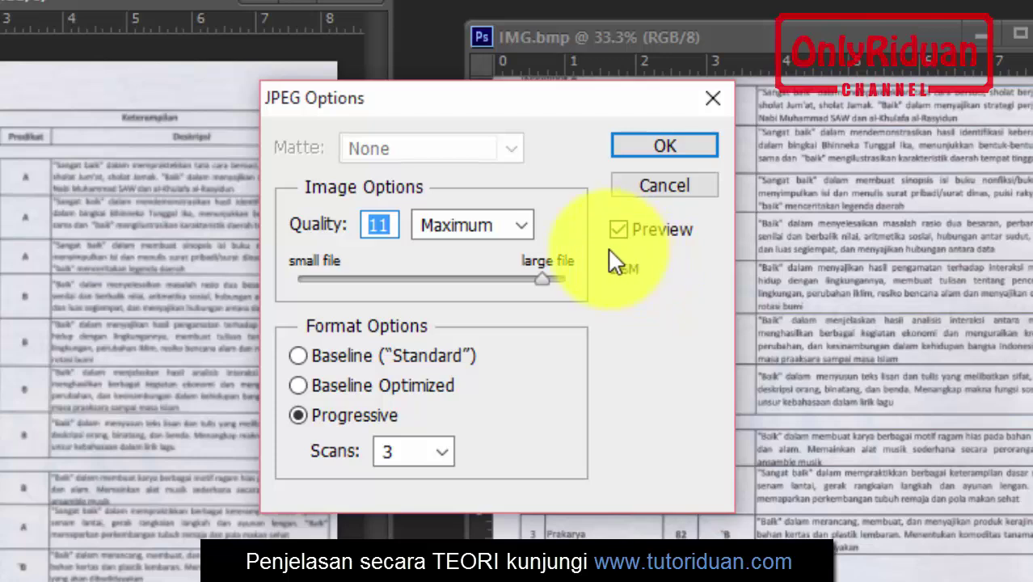
pyautogui.click(546, 280)
pyautogui.moveTo(546, 280); pyautogui.dragTo(566, 281)
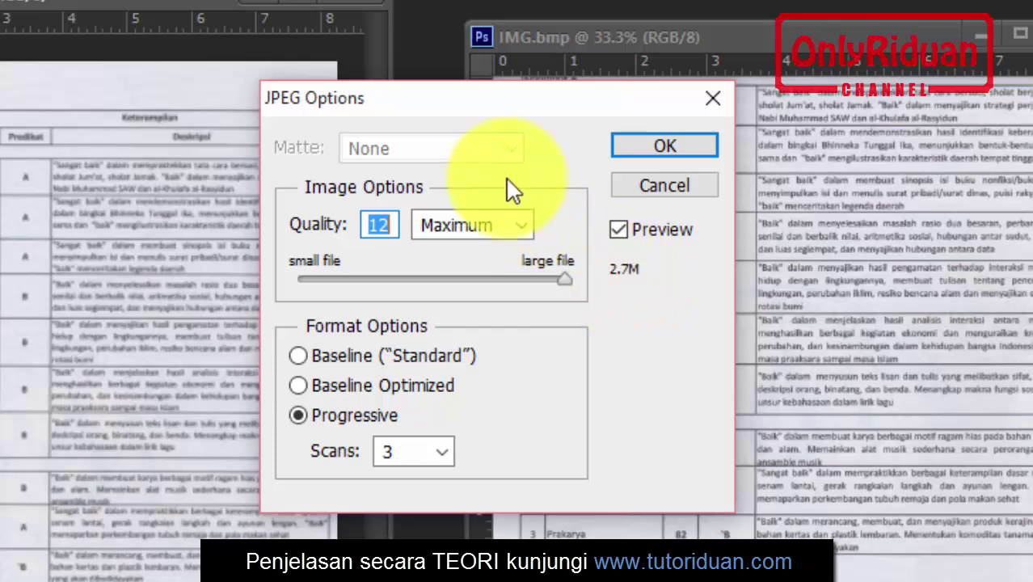
pyautogui.moveTo(493, 105)
pyautogui.mouseDown()
pyautogui.moveTo(501, 127)
pyautogui.moveTo(448, 153)
pyautogui.mouseUp()
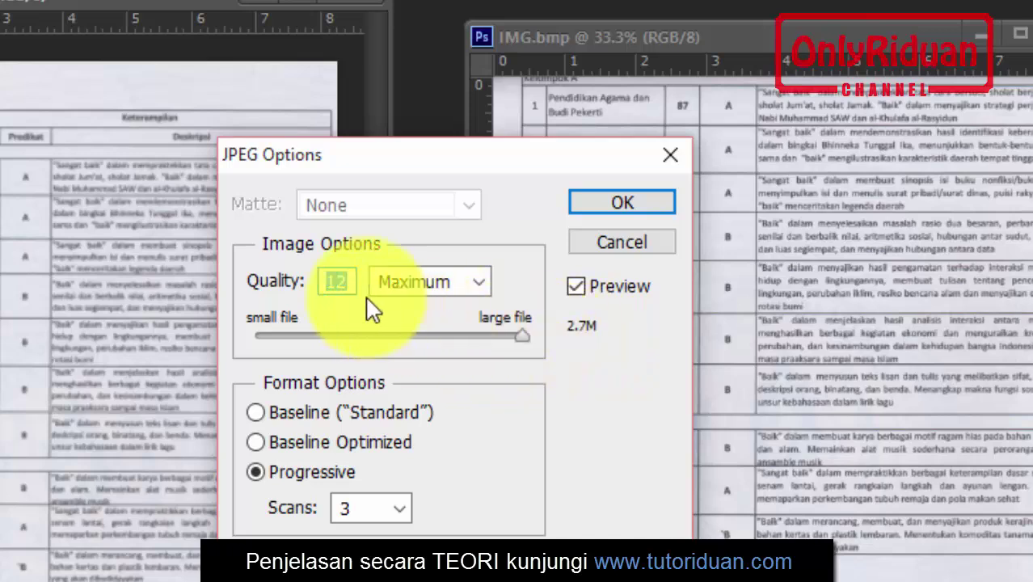
pyautogui.write('11')
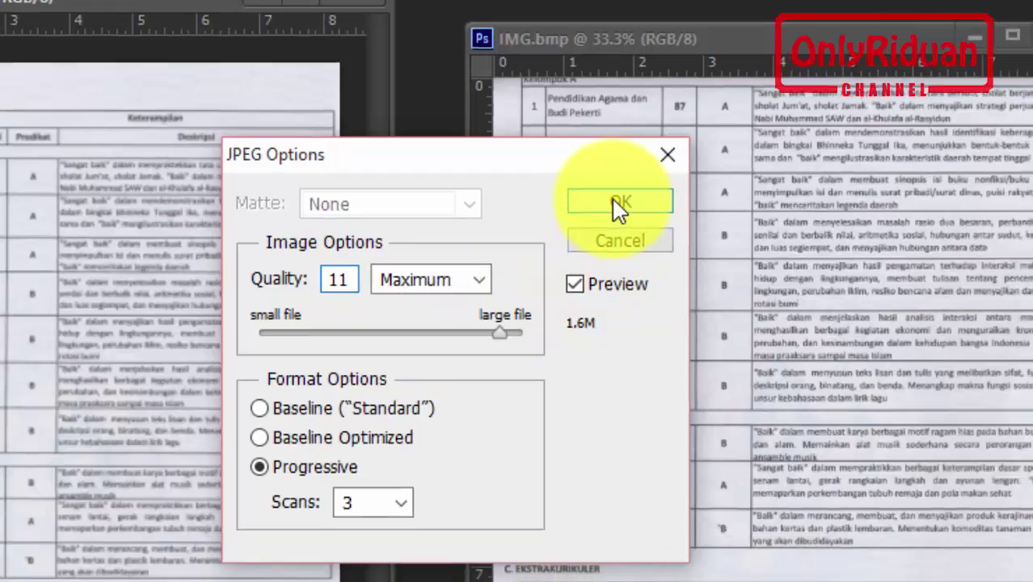
pyautogui.click(618, 205)
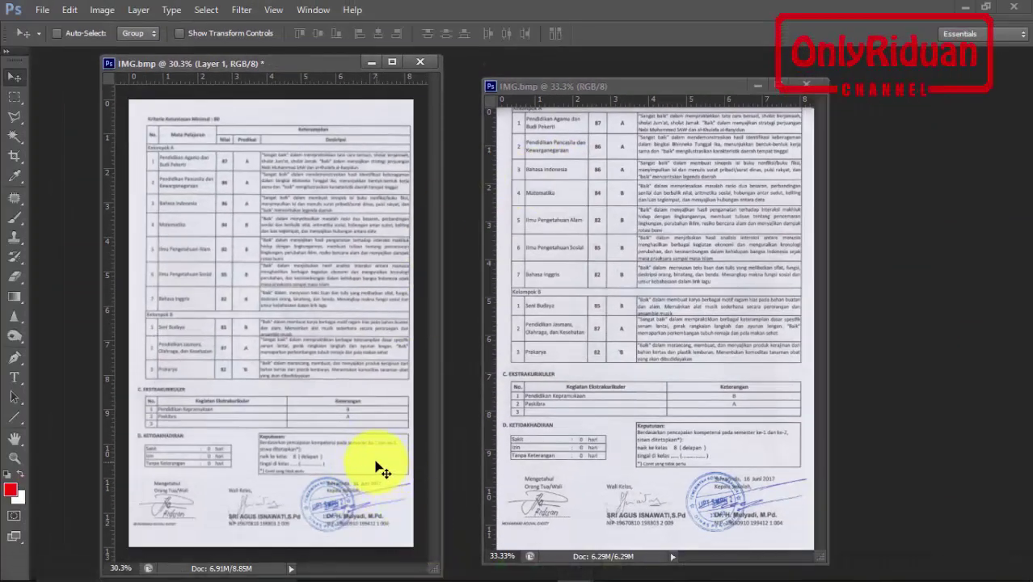
pyautogui.click(389, 565)
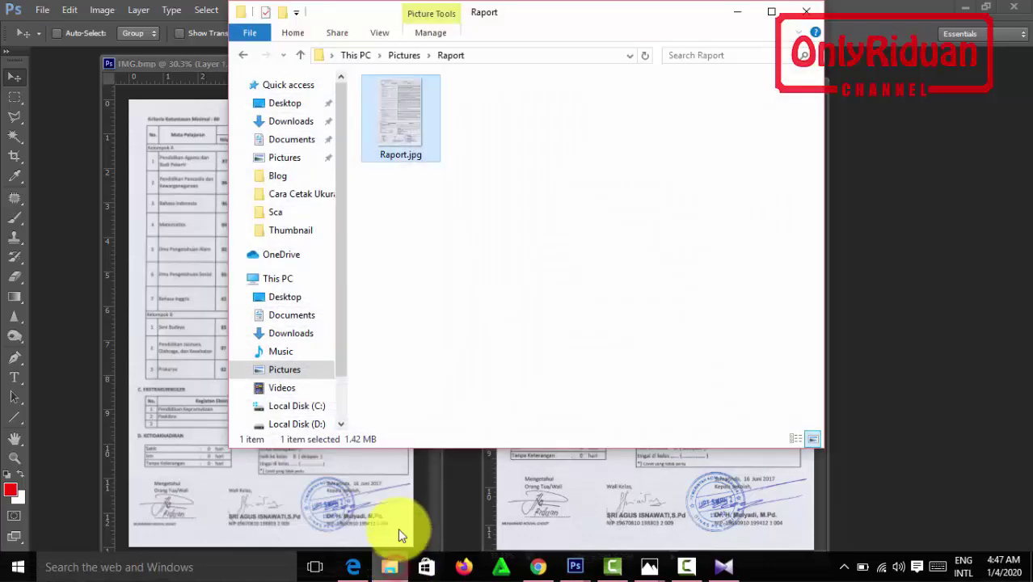
pyautogui.doubleClick(408, 122)
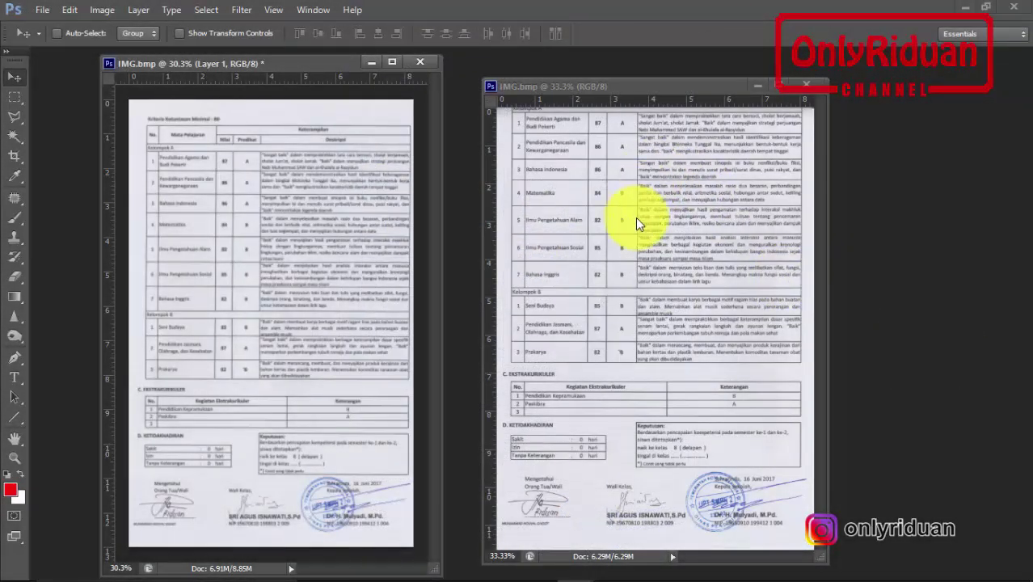
# Close the IMG.bmp @ 33.3% scan window and centre the merged document.
pyautogui.click(805, 84)
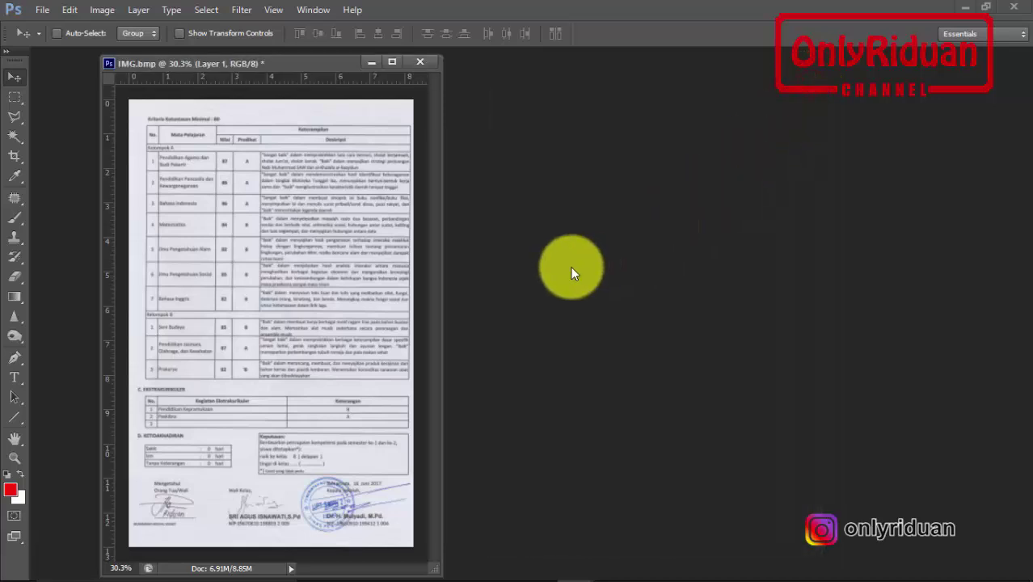
pyautogui.moveTo(308, 63); pyautogui.dragTo(485, 67)
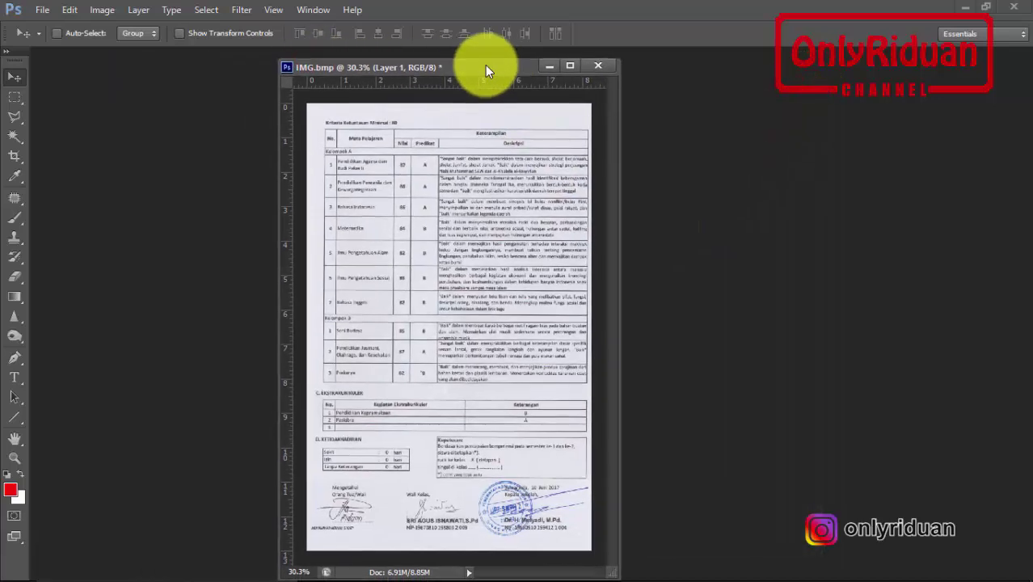